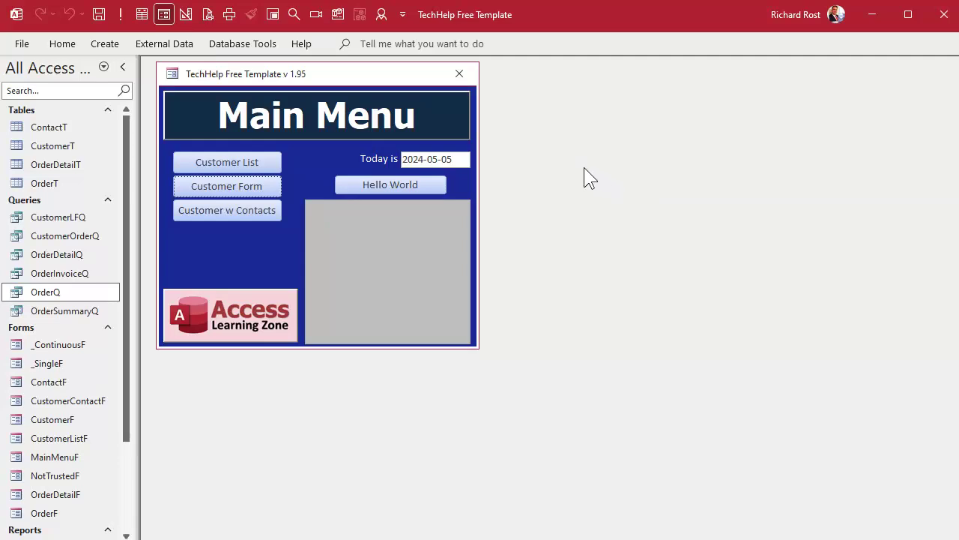
Step: Show the objects that depend on the CustomerF form and widen the Object Dependencies pane
{"action": "left_click", "coordinate": [250, 46]}
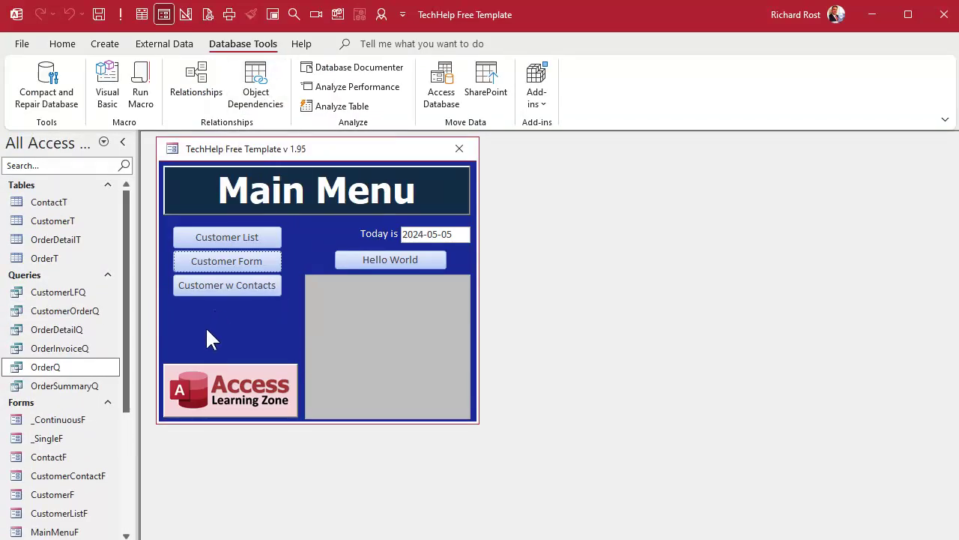
{"action": "left_click", "coordinate": [57, 496]}
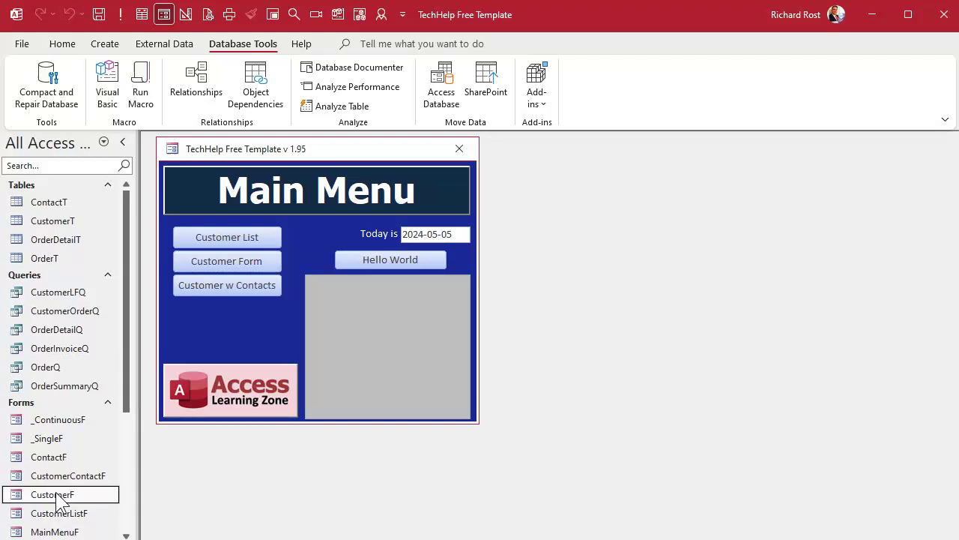
{"action": "left_click", "coordinate": [255, 87]}
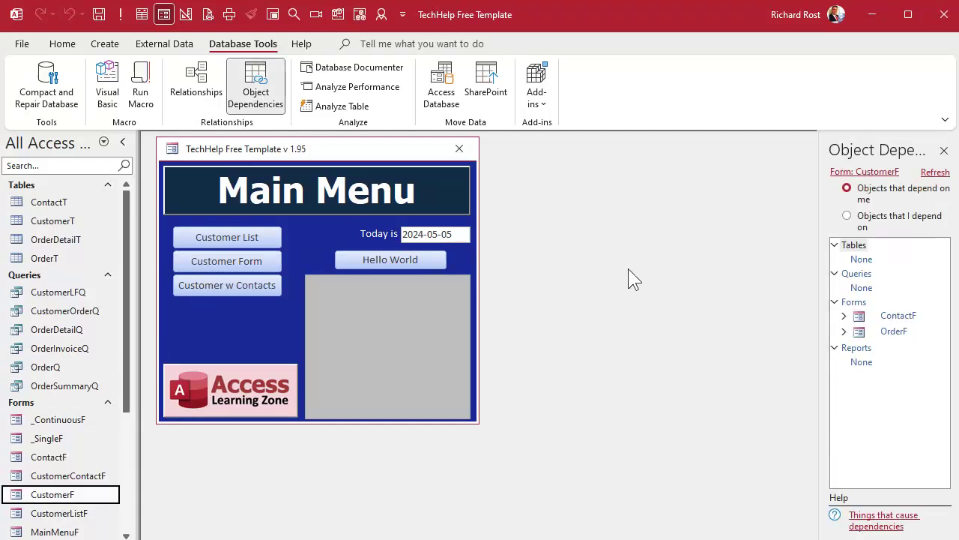
{"action": "left_click_drag", "start_coordinate": [820, 259], "coordinate": [727, 257]}
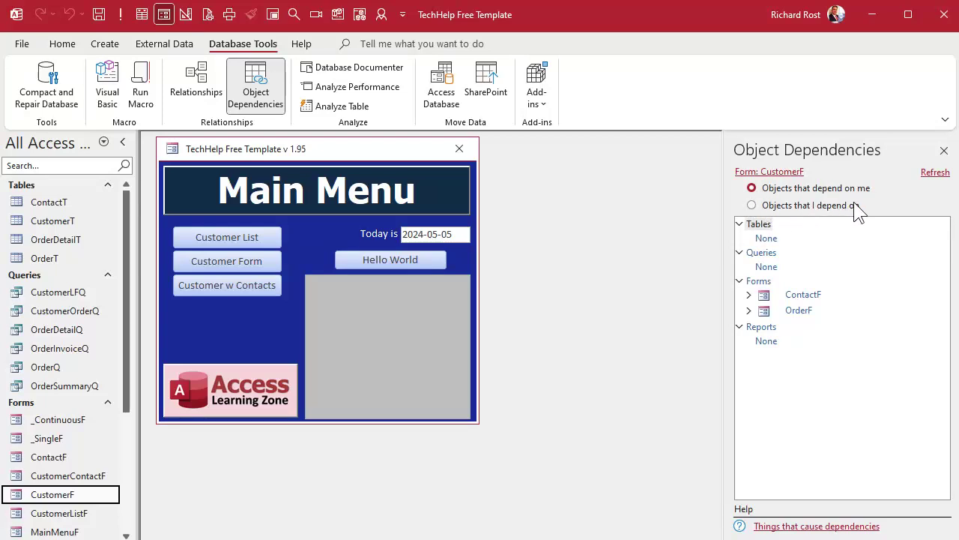
Step: List the objects that the CustomerF form depends on and expand its CustomerT table entry
{"action": "left_click", "coordinate": [780, 208]}
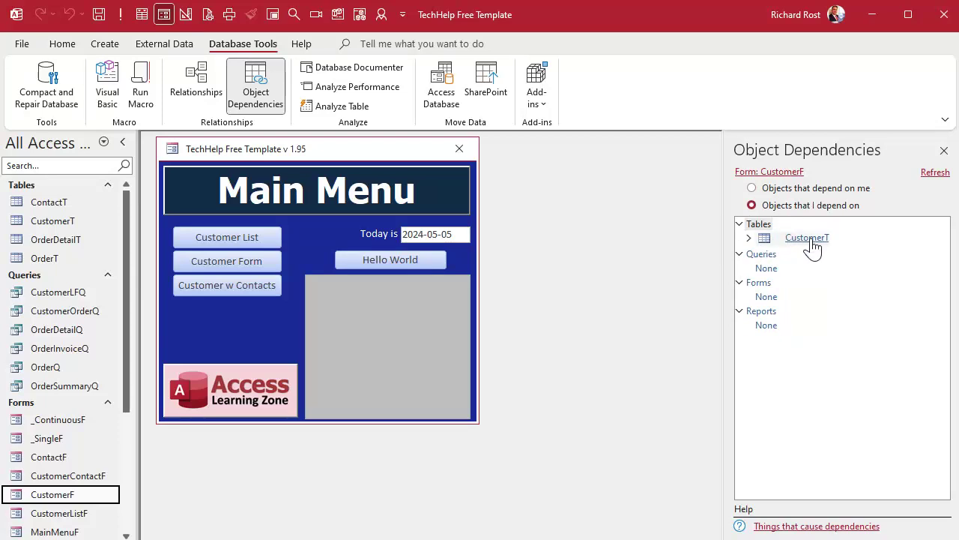
{"action": "left_click", "coordinate": [749, 238]}
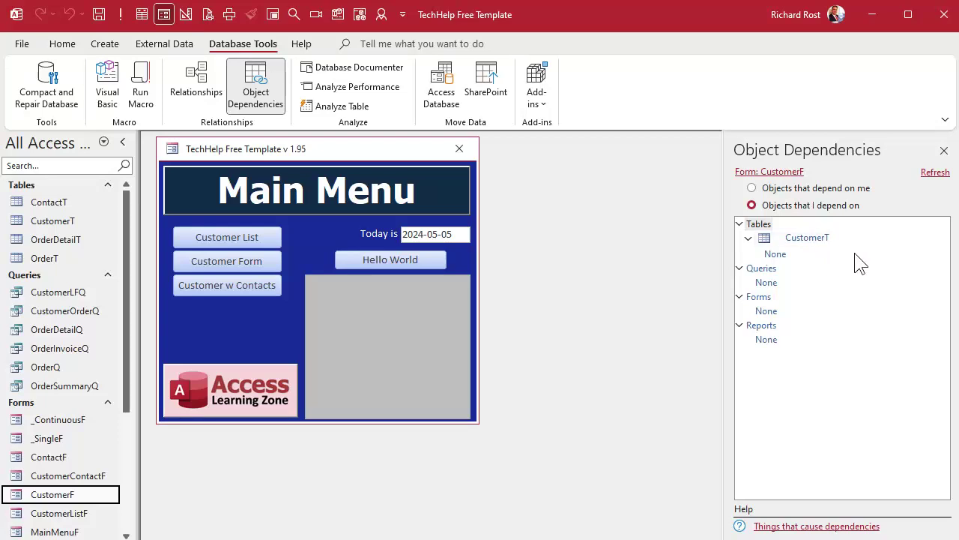
{"action": "left_click", "coordinate": [852, 296]}
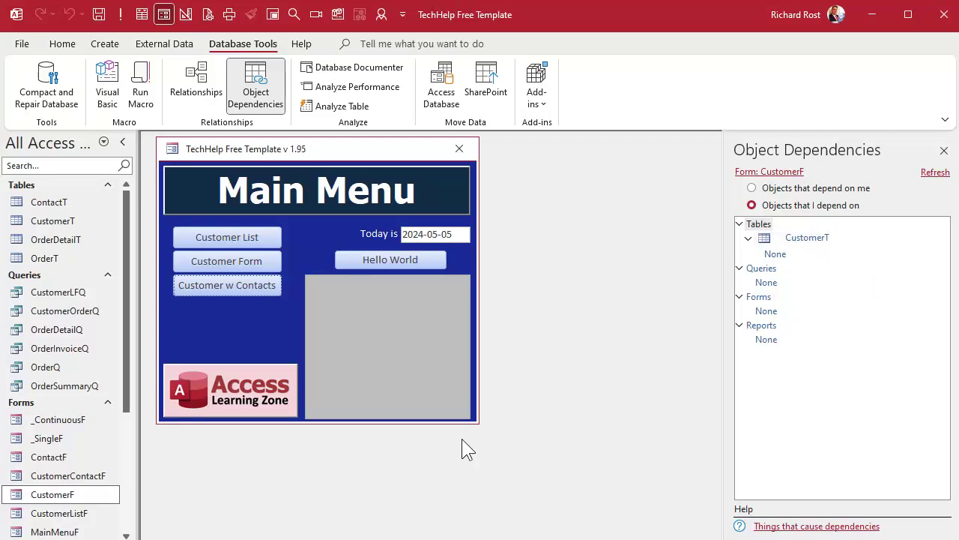
Step: Trace what the CustomerContactF form depends on through ContactF and CustomerF, checking it against the Customers with Contacts form
{"action": "left_click", "coordinate": [51, 480]}
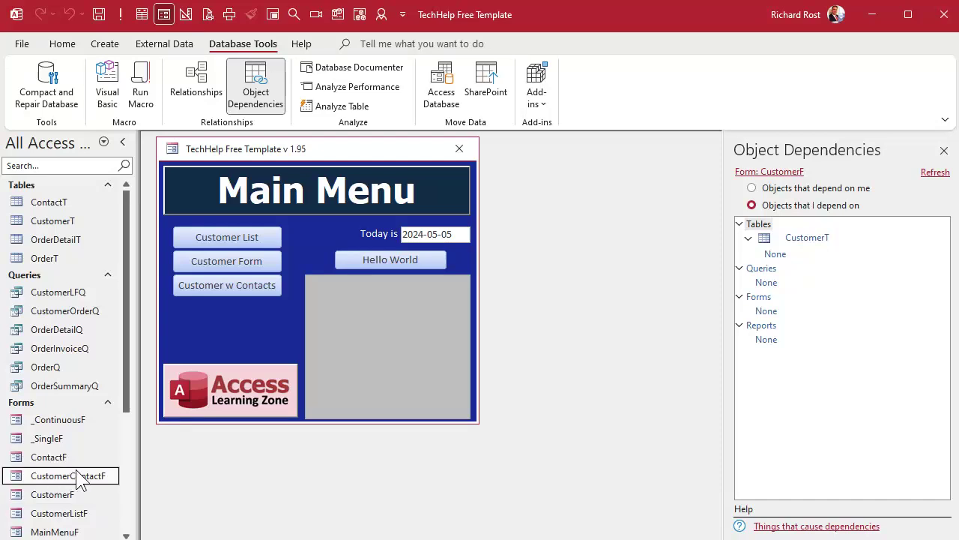
{"action": "left_click", "coordinate": [935, 174]}
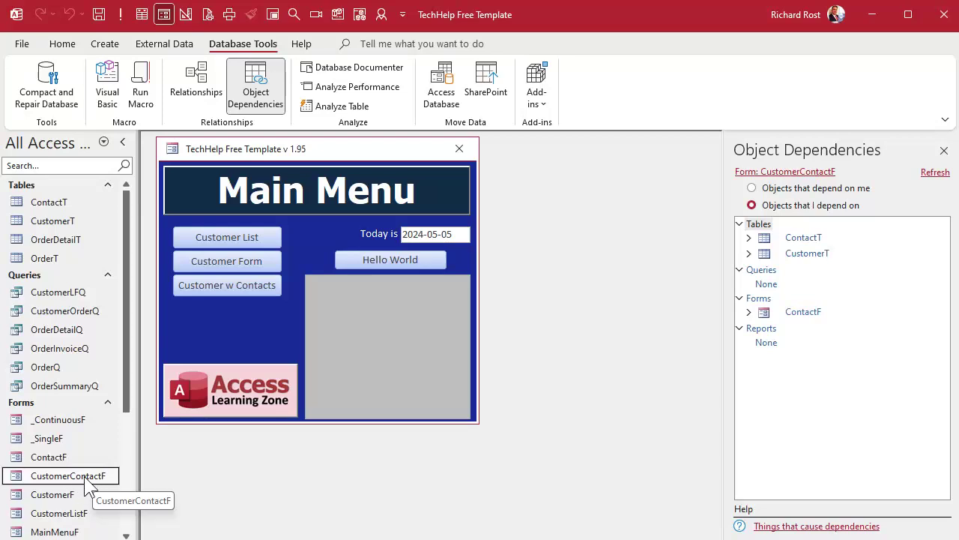
{"action": "left_click", "coordinate": [217, 286]}
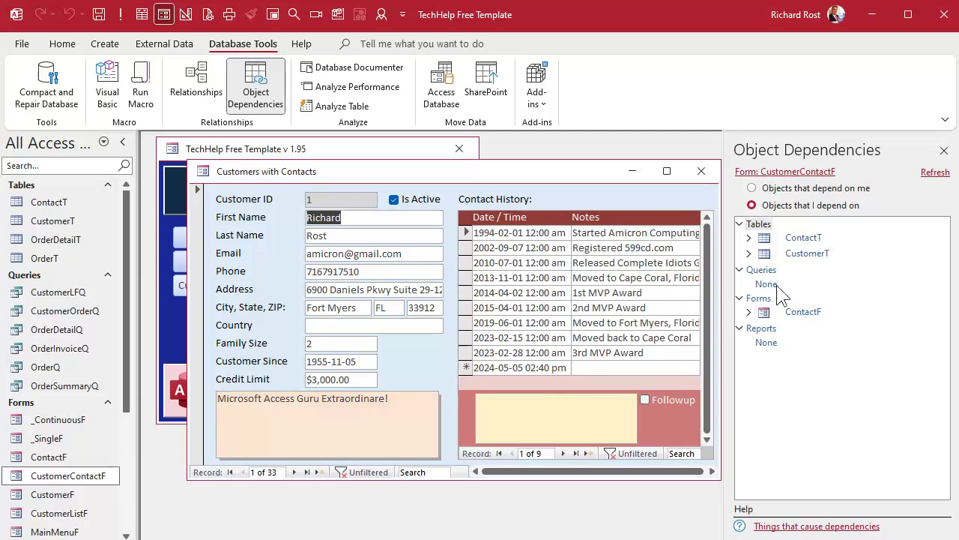
{"action": "left_click", "coordinate": [700, 172]}
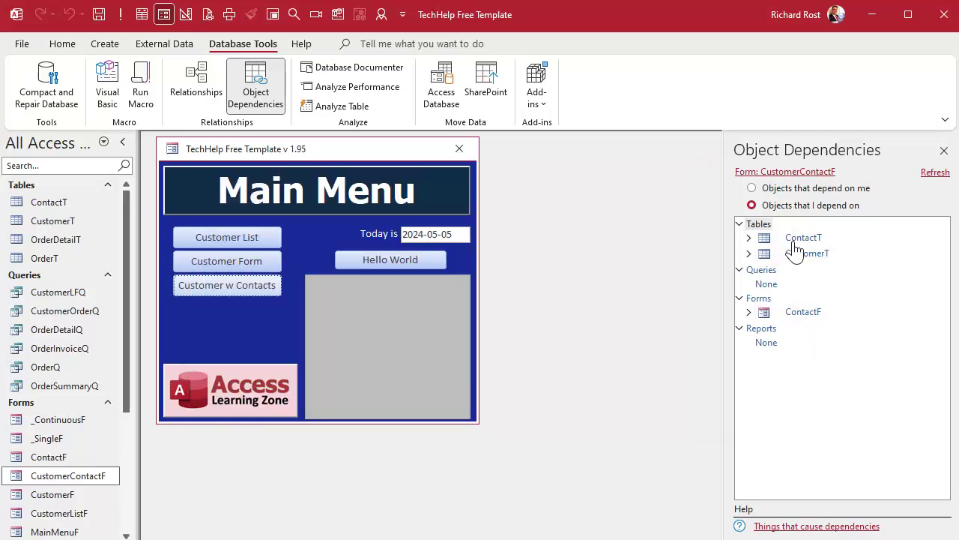
{"action": "left_click", "coordinate": [748, 314]}
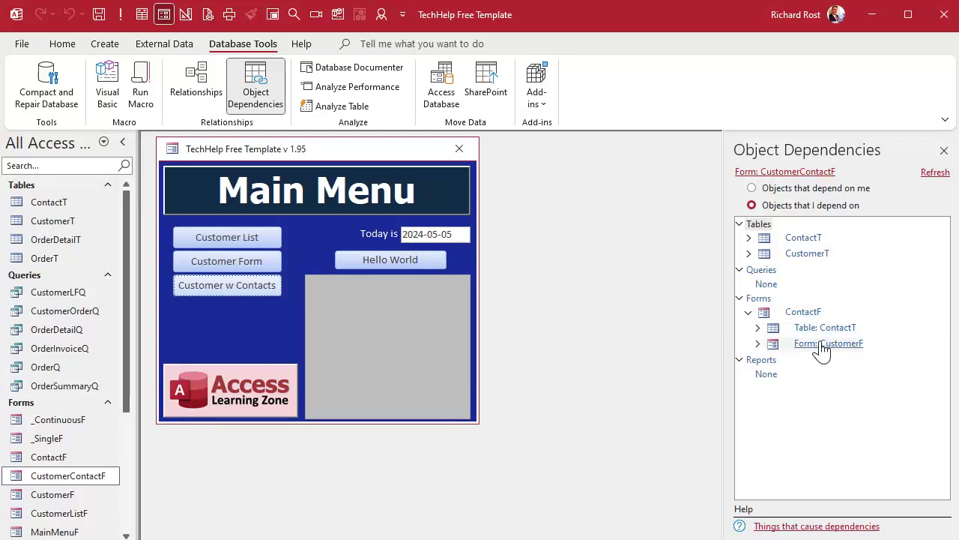
{"action": "left_click", "coordinate": [757, 344]}
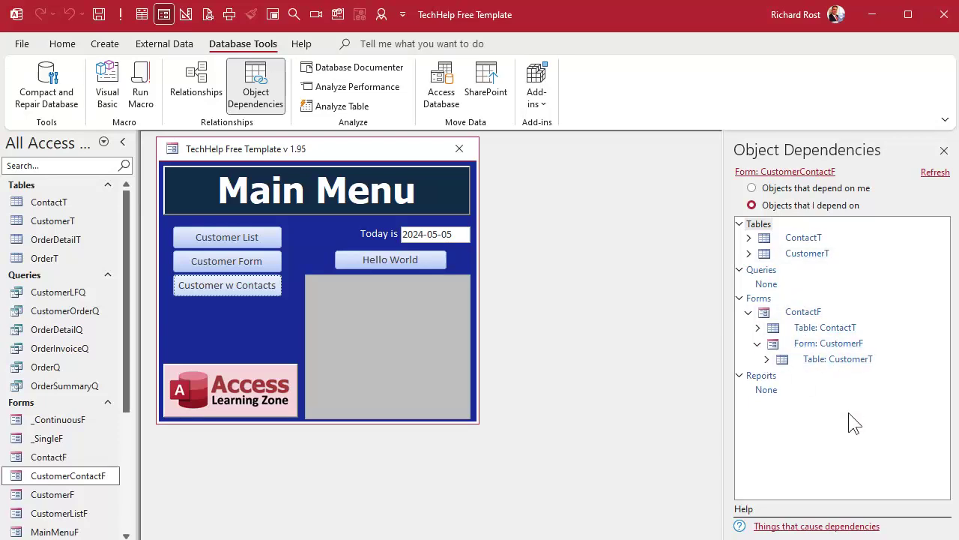
Step: List the objects the OrderInvoiceR report depends on, expanding OrderT, OrderDetailQ with its OrderDetailT table, and OrderInvoiceQ
{"action": "left_click_drag", "start_coordinate": [126, 382], "coordinate": [129, 502]}
{"action": "left_click", "coordinate": [59, 446]}
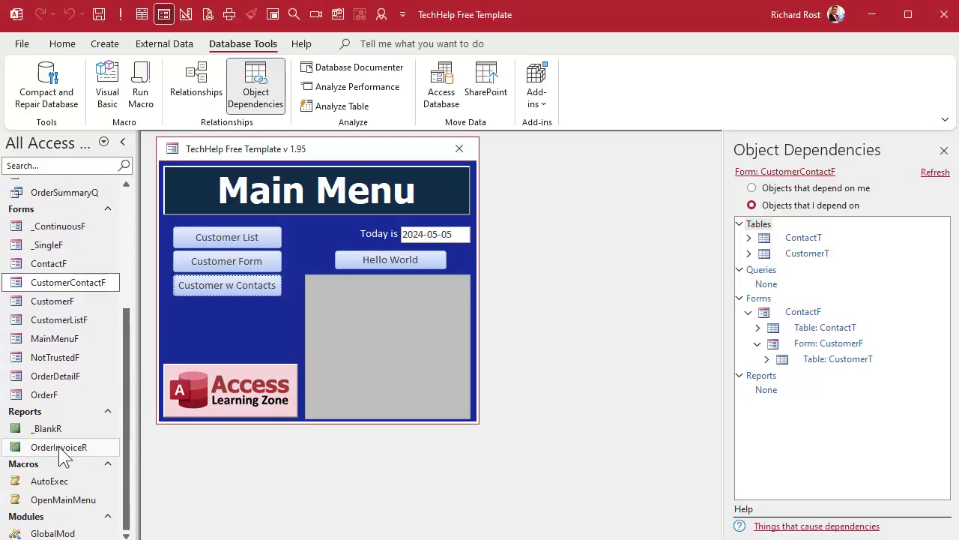
{"action": "left_click", "coordinate": [934, 173]}
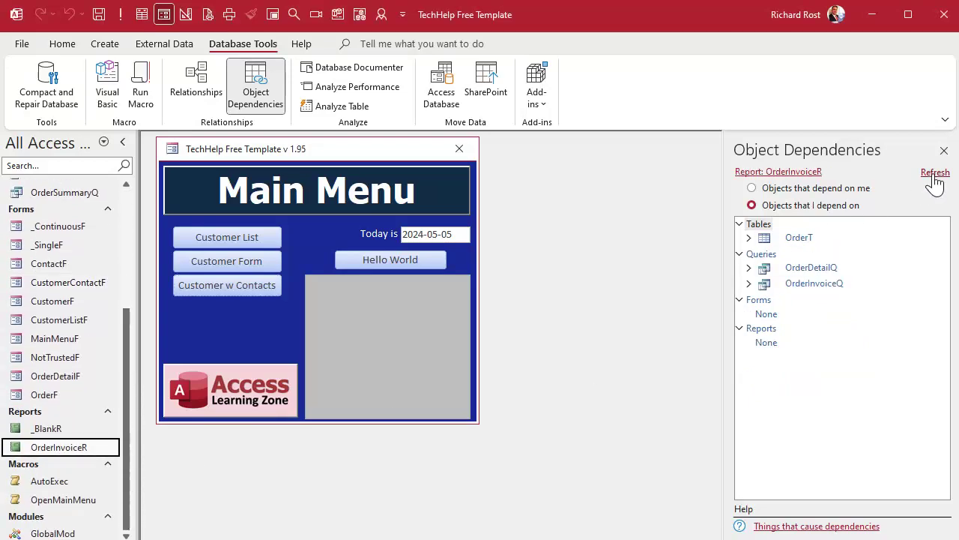
{"action": "left_click", "coordinate": [748, 238]}
{"action": "left_click", "coordinate": [749, 282]}
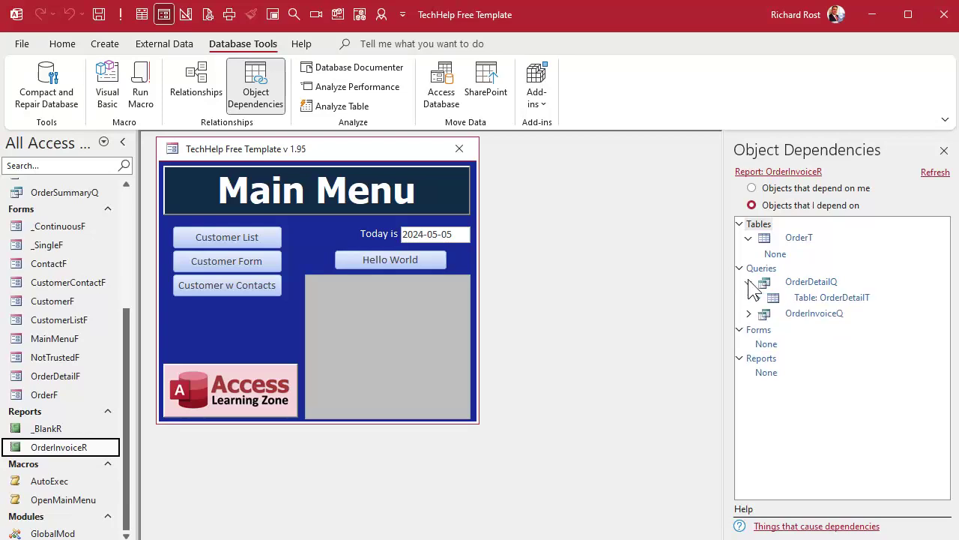
{"action": "left_click", "coordinate": [758, 298]}
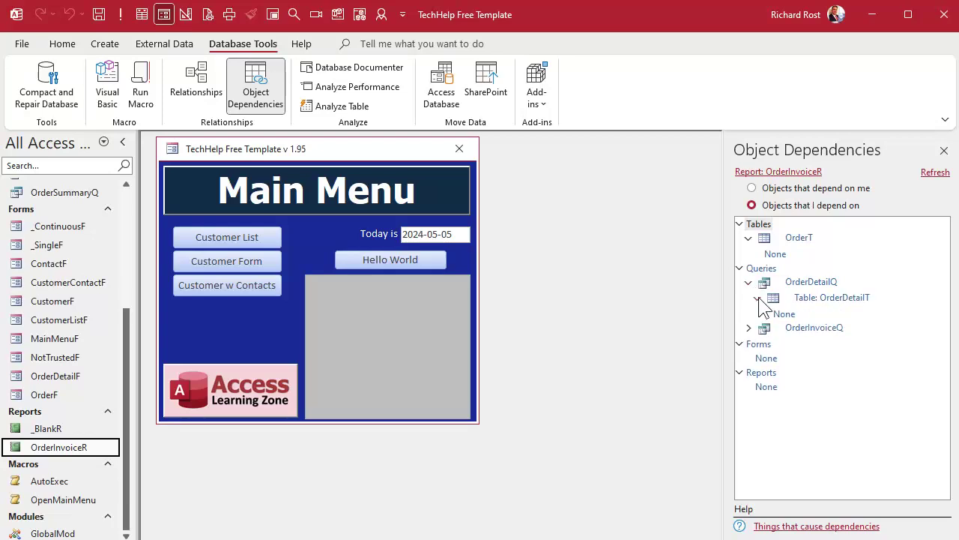
{"action": "left_click", "coordinate": [748, 327]}
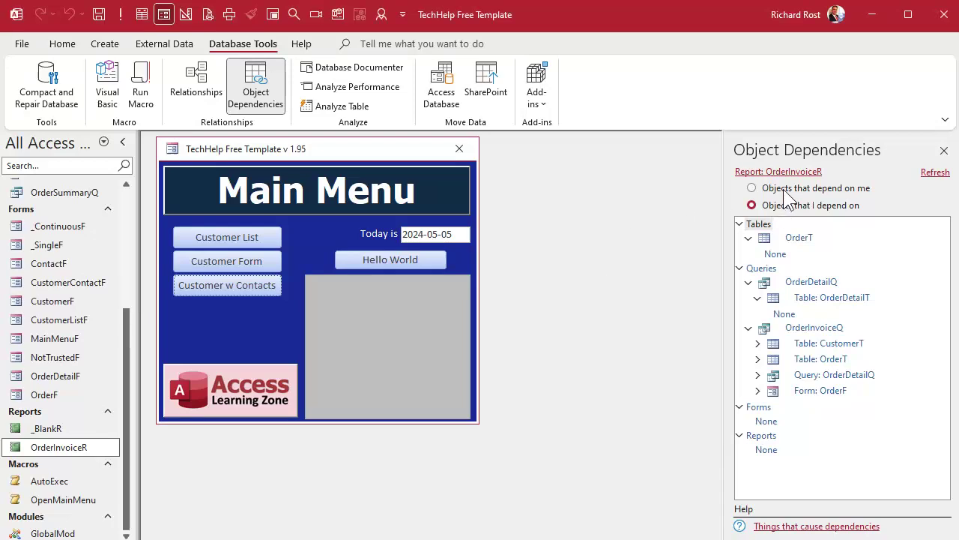
Step: Switch the dependency listing to objects that depend on the selected item, and list those for the CustomerT table
{"action": "left_click", "coordinate": [751, 188]}
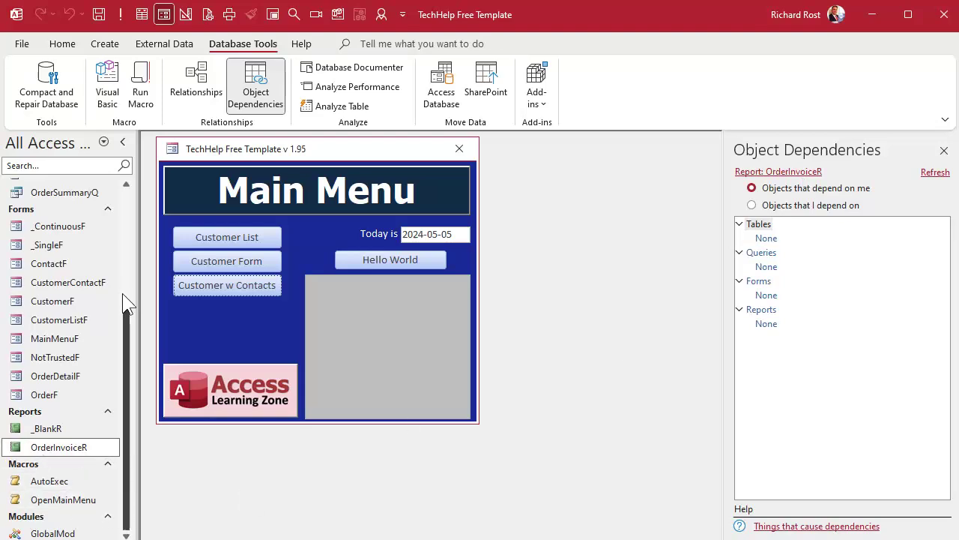
{"action": "left_click", "coordinate": [125, 200]}
{"action": "left_click", "coordinate": [39, 224]}
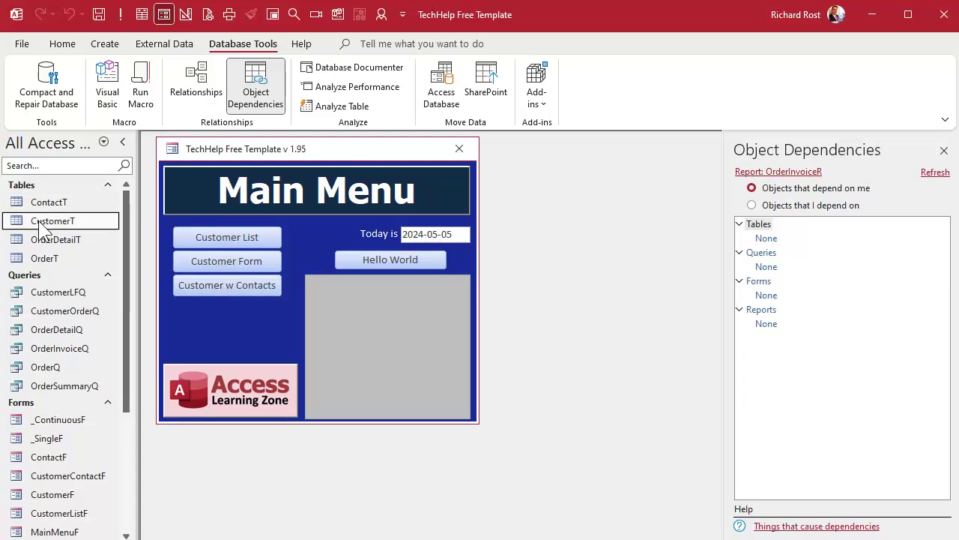
{"action": "left_click", "coordinate": [932, 174]}
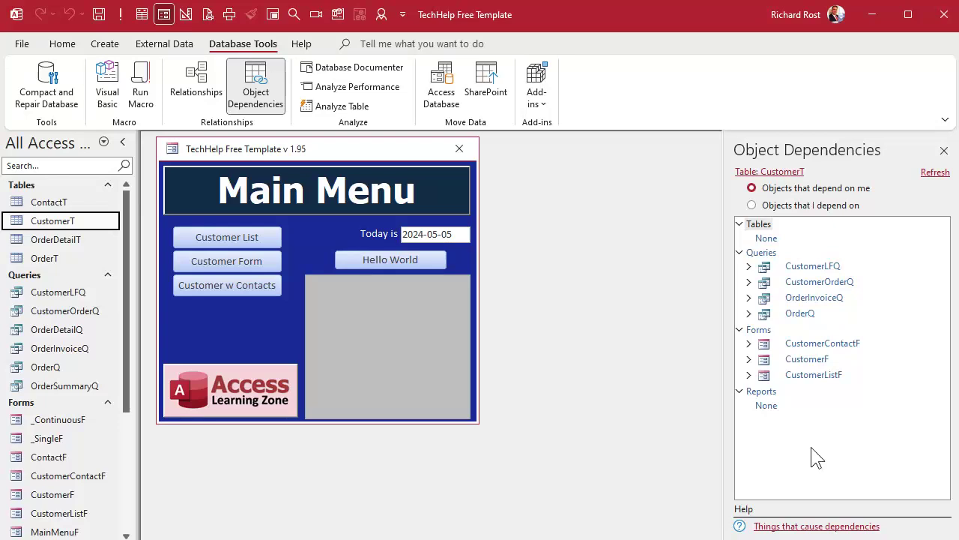
Step: List the objects that depend on the CustomerLFQ query and check the Customer field in a customer's Orders form
{"action": "left_click", "coordinate": [44, 294]}
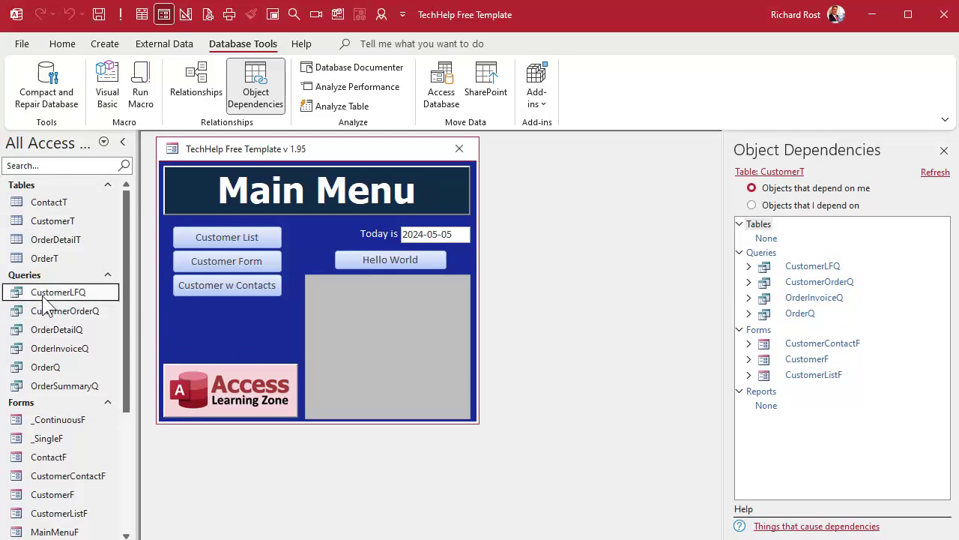
{"action": "left_click", "coordinate": [937, 174]}
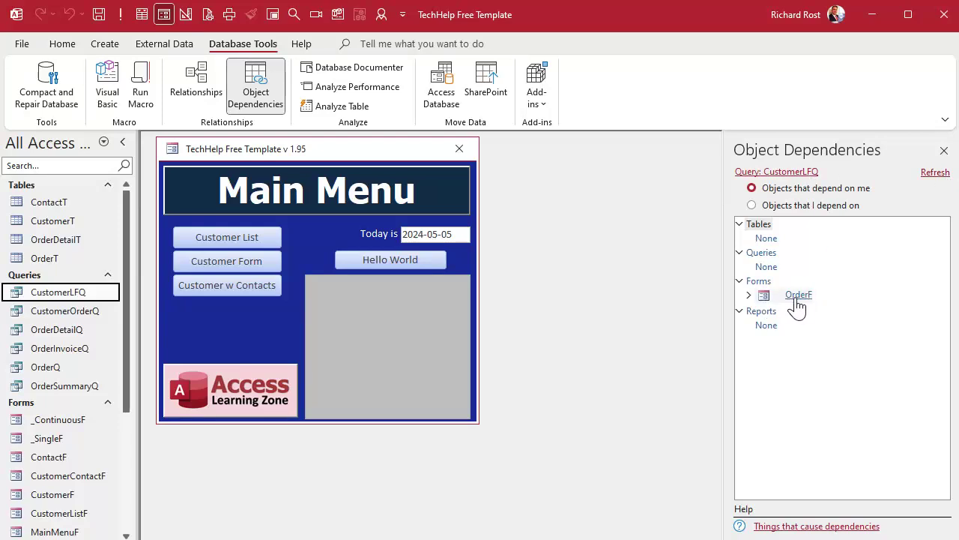
{"action": "left_click", "coordinate": [240, 262]}
{"action": "left_click", "coordinate": [653, 259]}
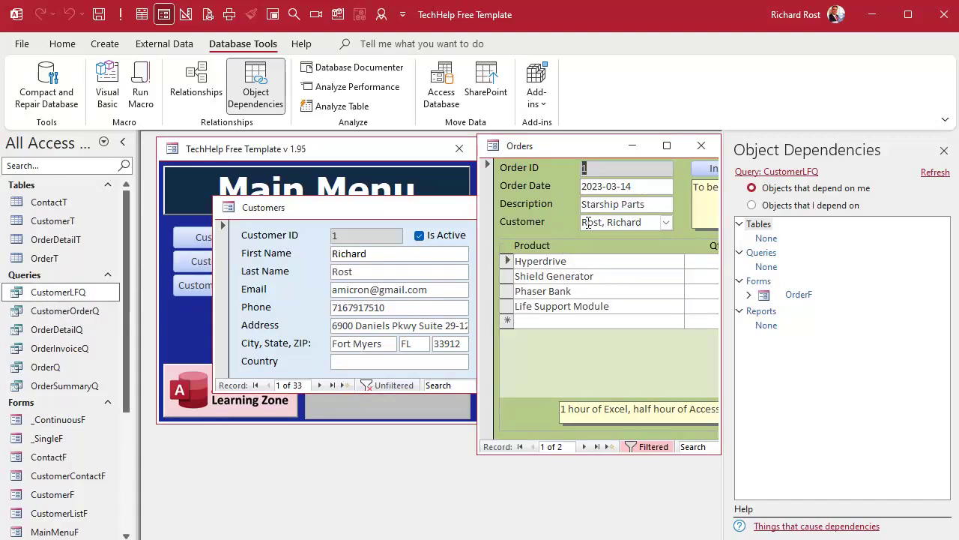
{"action": "left_click", "coordinate": [701, 145]}
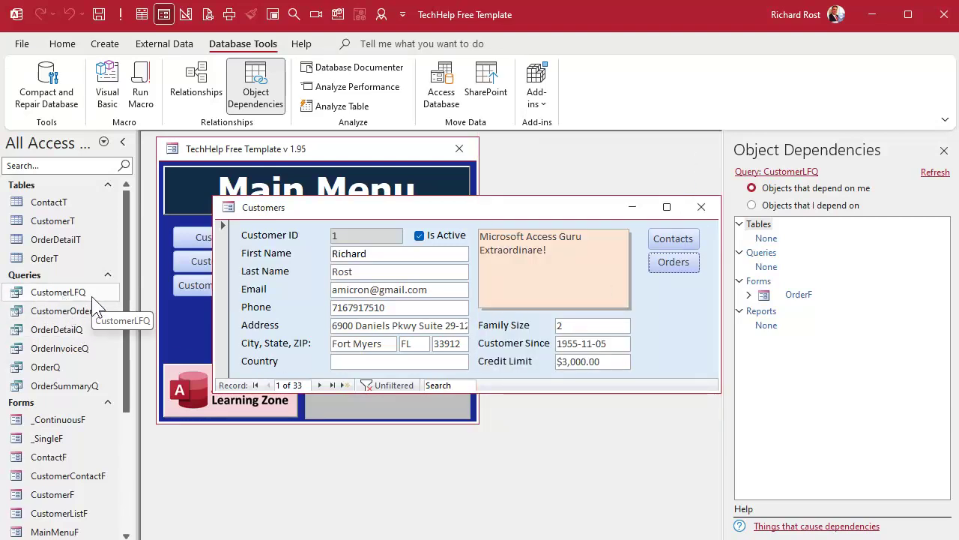
{"action": "left_click", "coordinate": [91, 296]}
{"action": "left_click", "coordinate": [700, 206]}
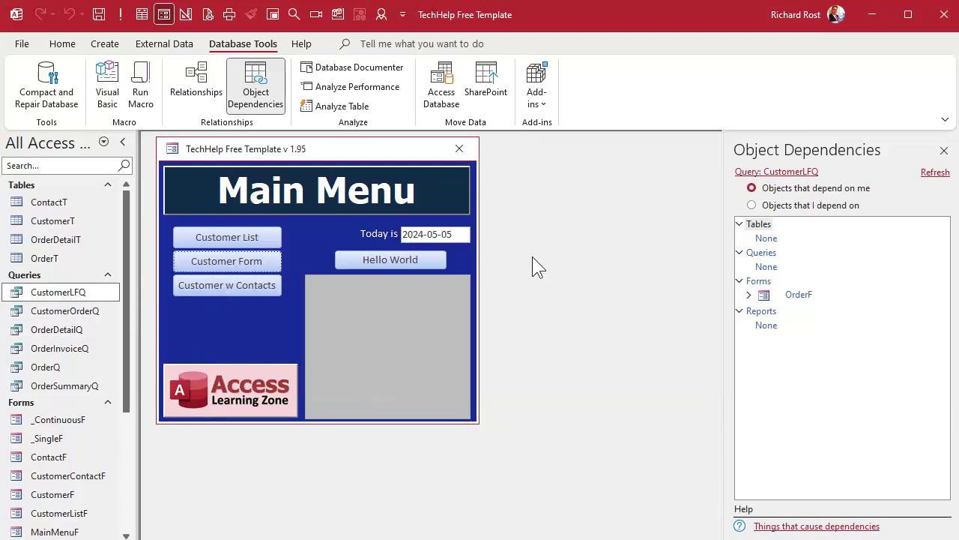
Step: List the objects that depend on the OrderSummaryQ query, view the query's records and close it
{"action": "left_click", "coordinate": [39, 386]}
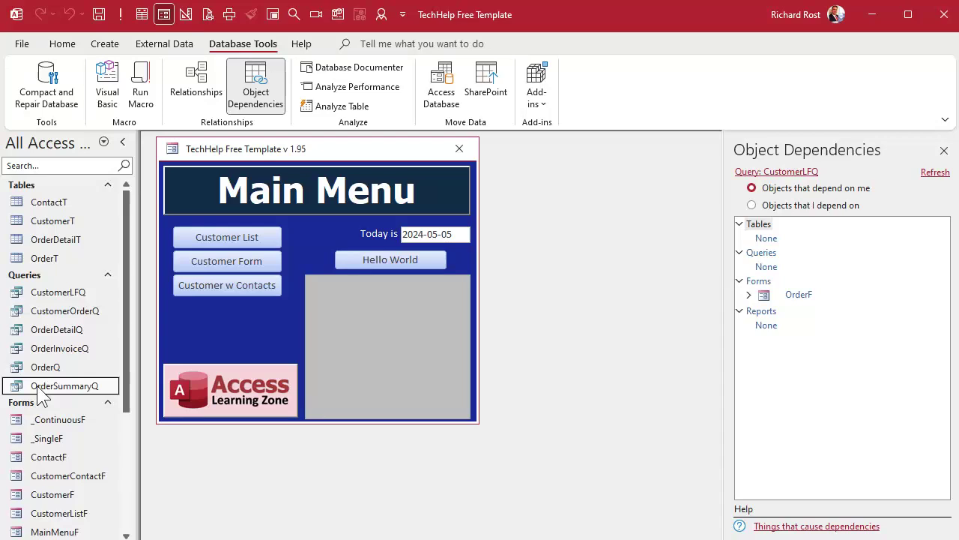
{"action": "left_click", "coordinate": [933, 173]}
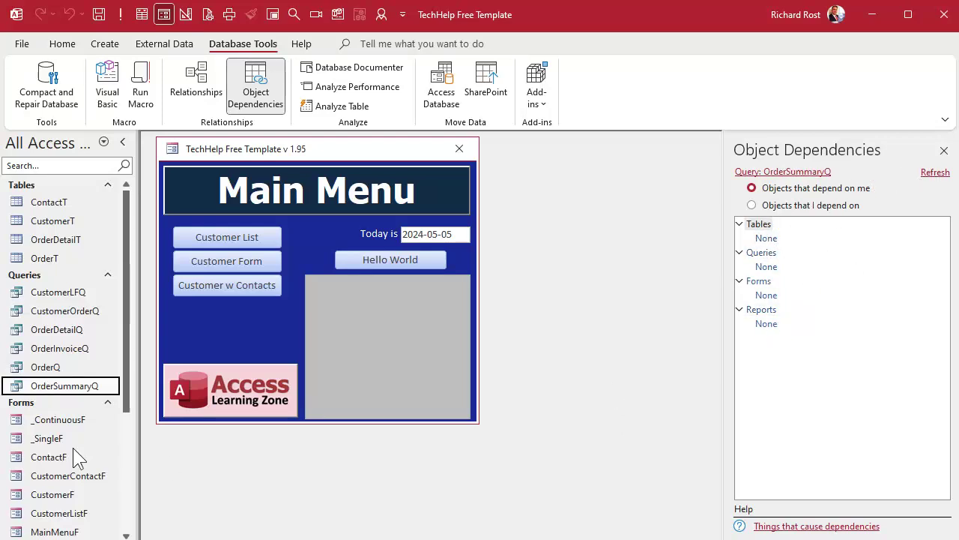
{"action": "double_click", "coordinate": [68, 386]}
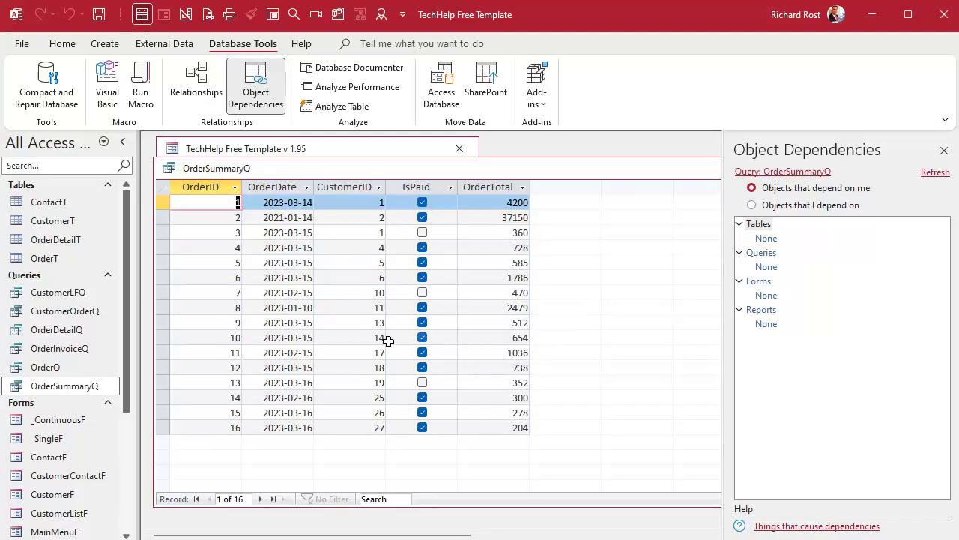
{"action": "double_click", "coordinate": [172, 168]}
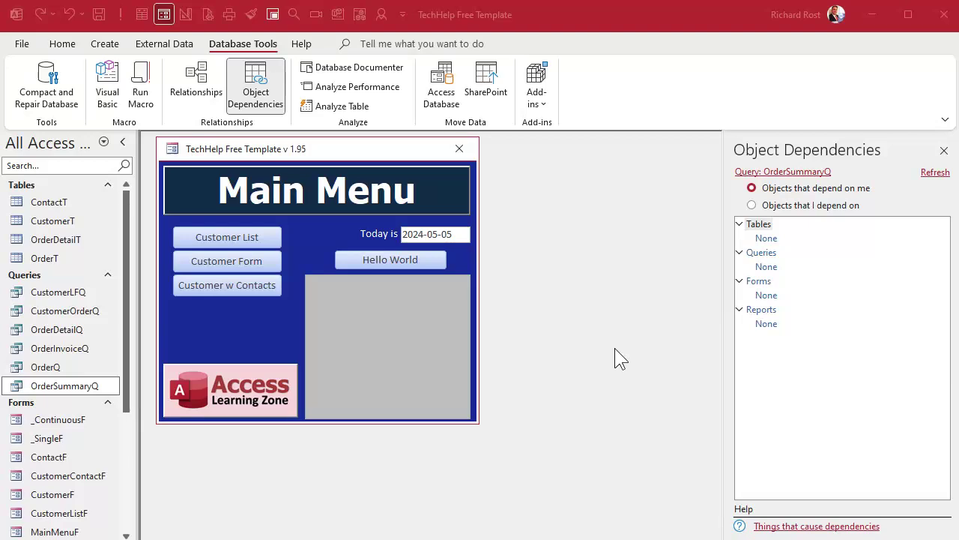
Step: Open the Main Menu form in Design View
{"action": "right_click", "coordinate": [327, 149]}
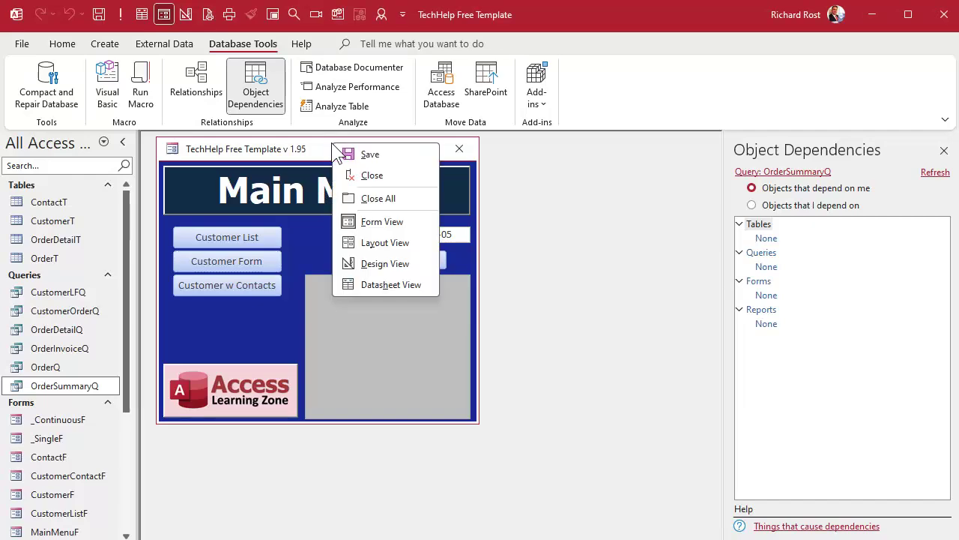
{"action": "left_click", "coordinate": [384, 263]}
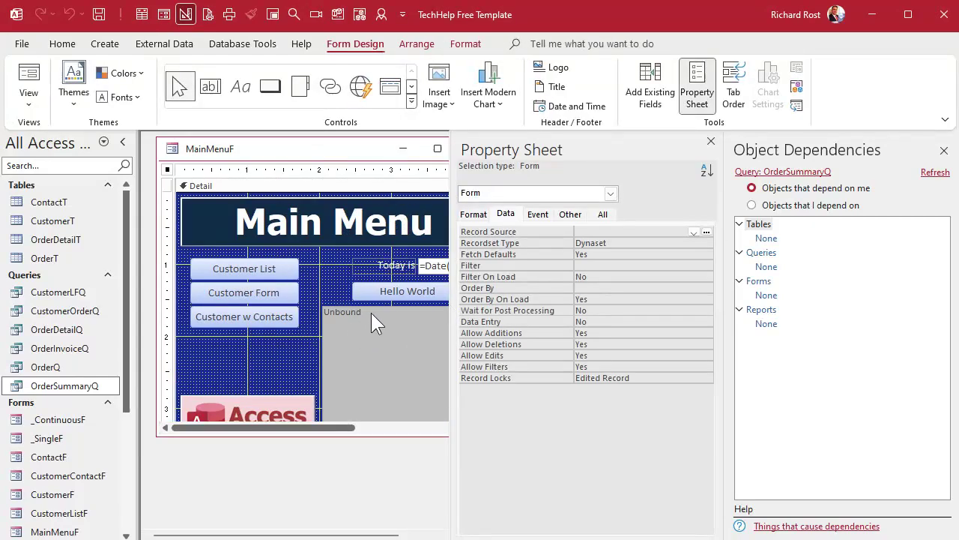
Step: Open the OrderSummaryQ query, examine its OrderTotal column, and close the query and the object dependencies listing
{"action": "double_click", "coordinate": [68, 386]}
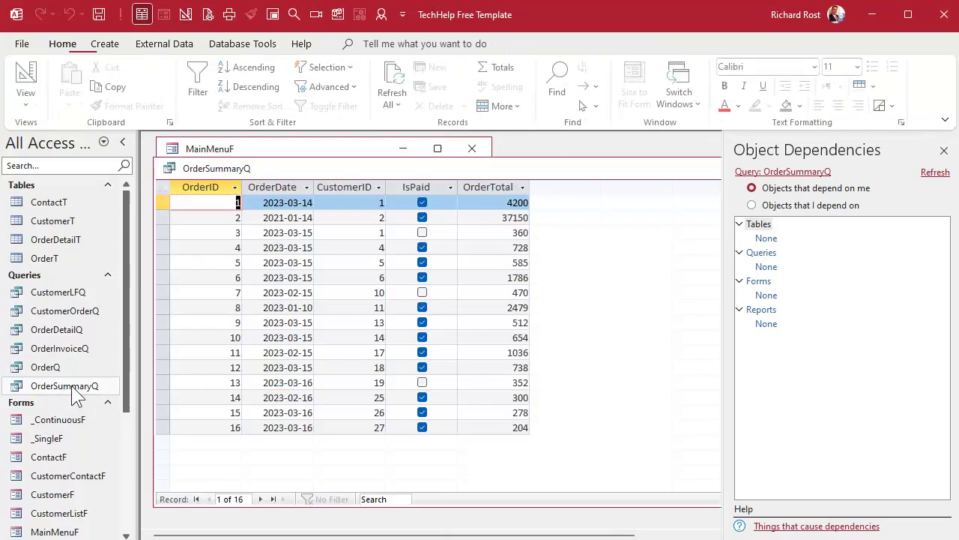
{"action": "left_click", "coordinate": [491, 188]}
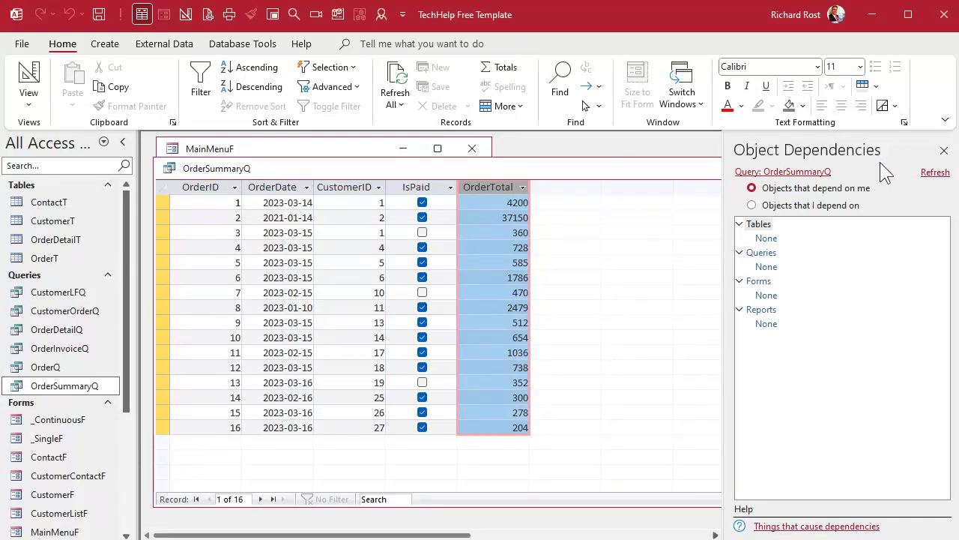
{"action": "left_click", "coordinate": [944, 153]}
{"action": "right_click", "coordinate": [181, 178]}
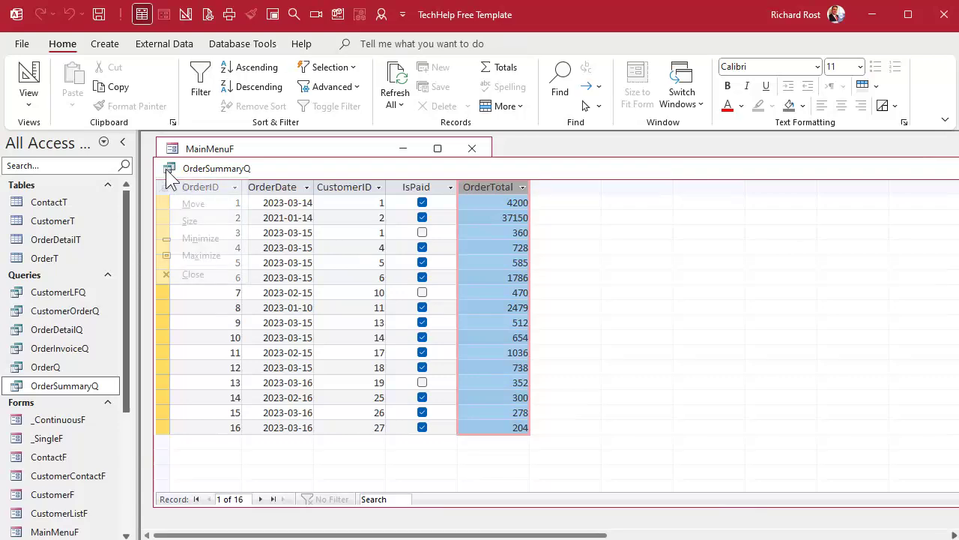
{"action": "left_click", "coordinate": [195, 204]}
Step: Open the click event code of the Hello World button on the Main Menu form
{"action": "right_click", "coordinate": [405, 286]}
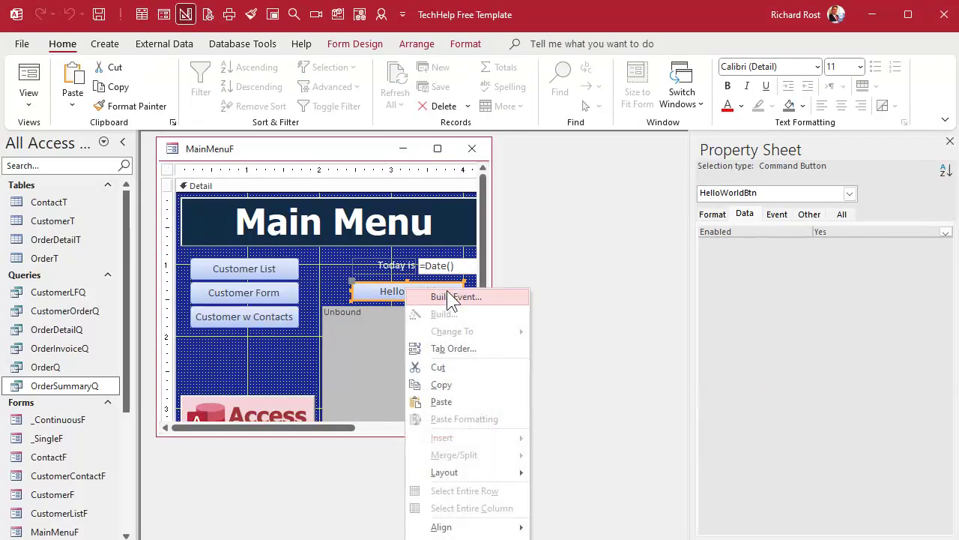
{"action": "left_click", "coordinate": [449, 290]}
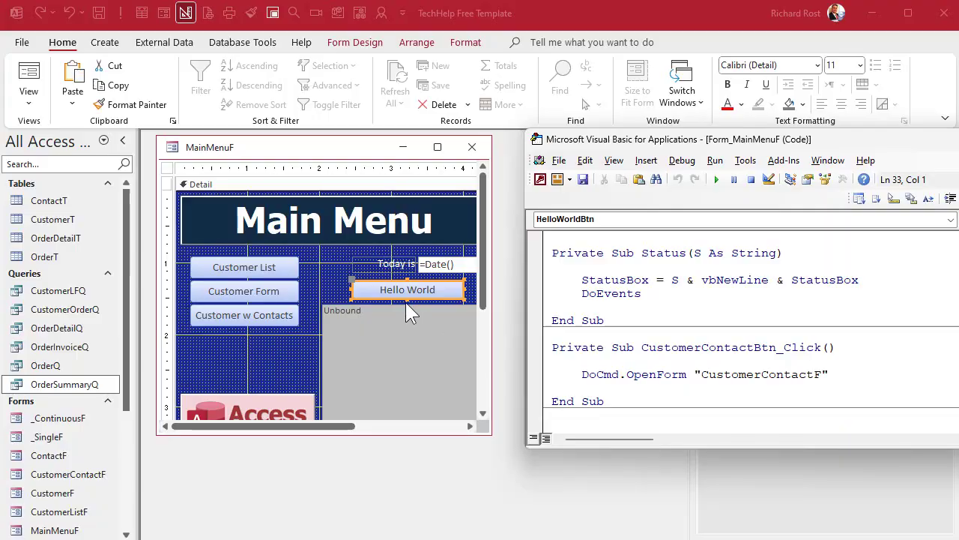
{"action": "left_click", "coordinate": [405, 302]}
{"action": "right_click", "coordinate": [386, 291]}
{"action": "left_click", "coordinate": [427, 298]}
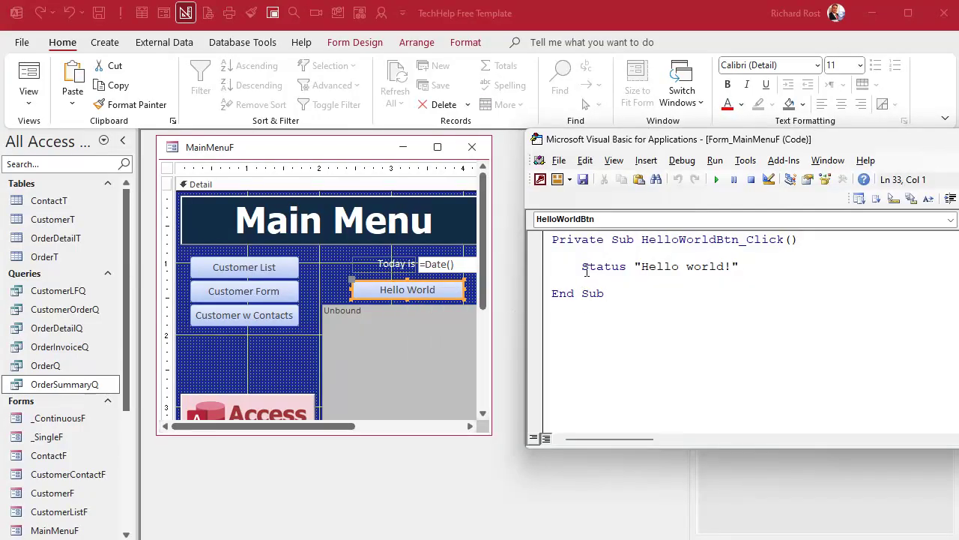
Step: Replace the Status line in HelloWorldBtn_Click with MsgBox "Order total is: " & DSum("OrderTotal", "OrderSummaryQ")
{"action": "left_click_drag", "start_coordinate": [582, 267], "coordinate": [778, 264]}
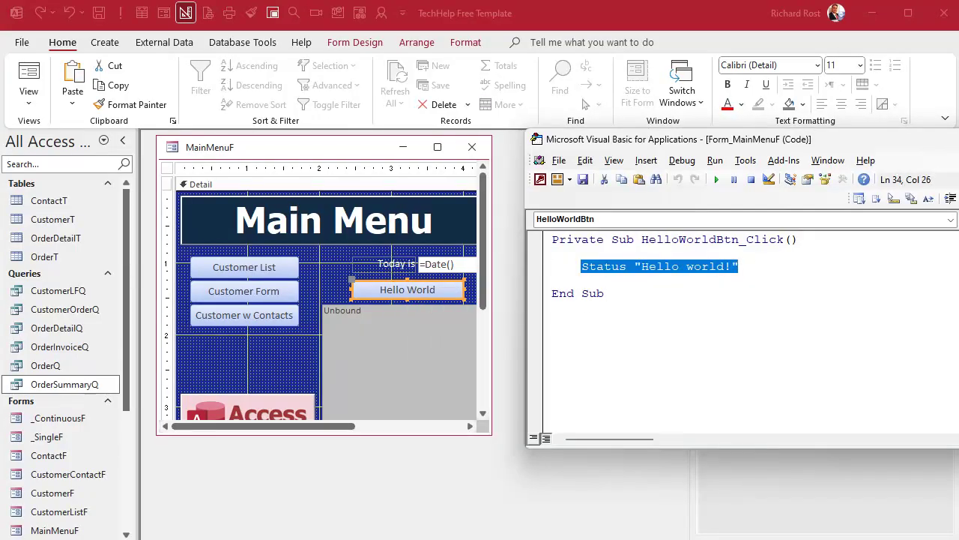
{"action": "type", "text": "msgbox"}
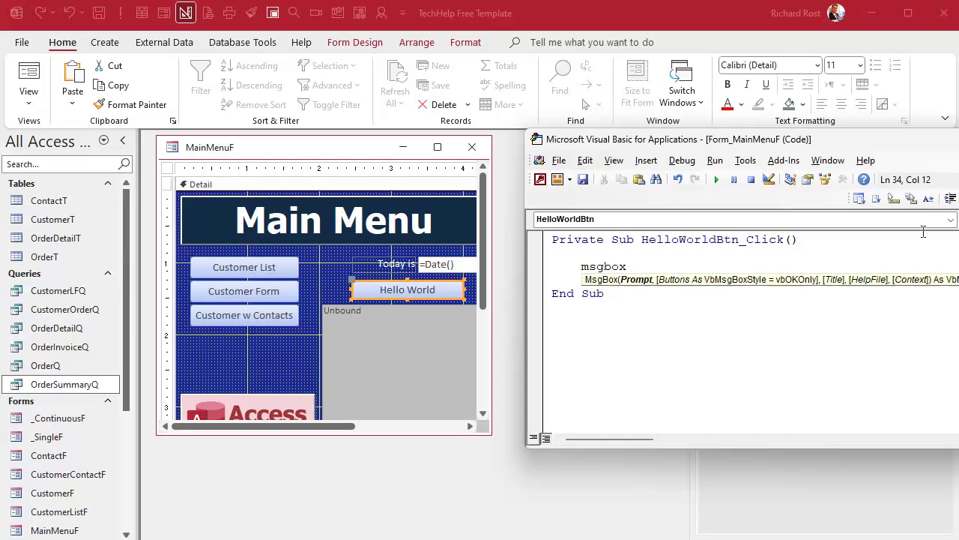
{"action": "left_click_drag", "start_coordinate": [955, 141], "coordinate": [645, 138]}
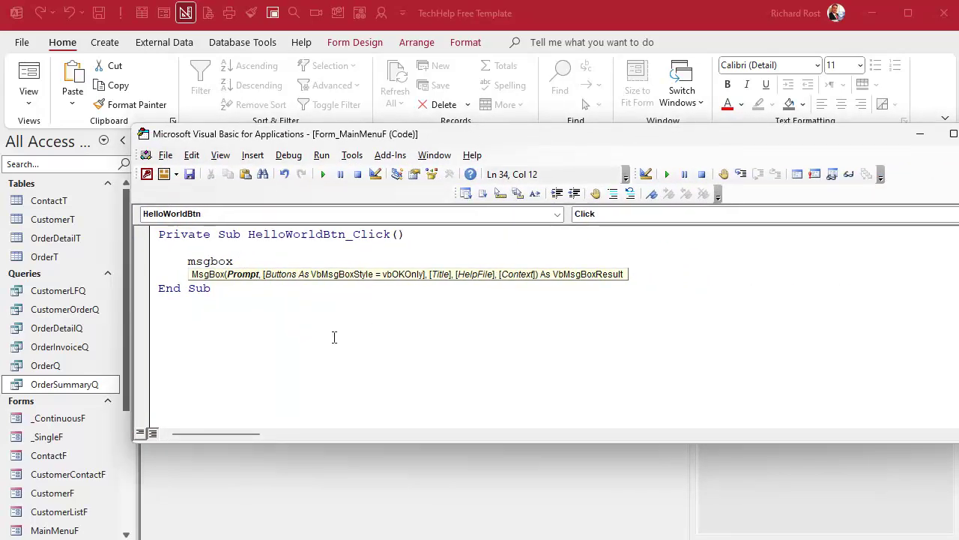
{"action": "type", "text": "\"Or"}
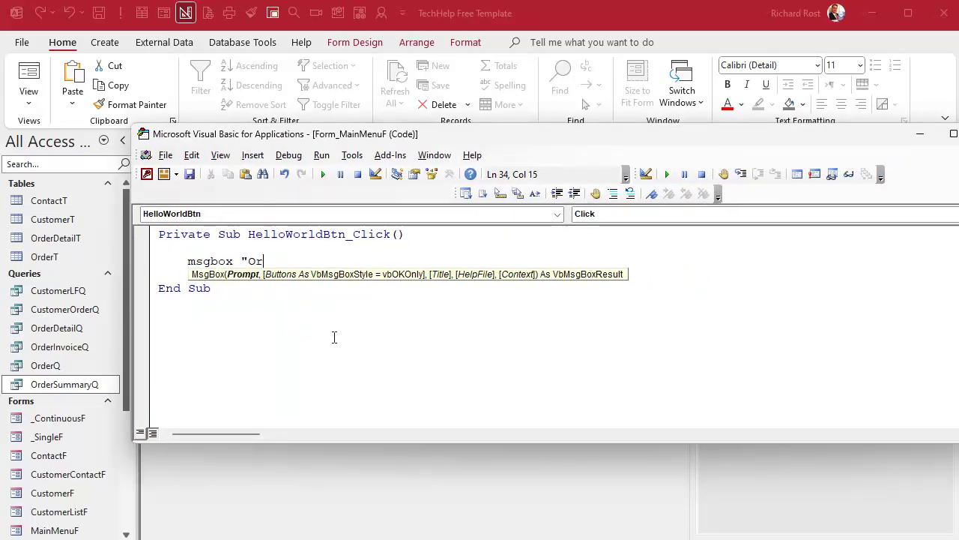
{"action": "type", "text": "der total is: \""}
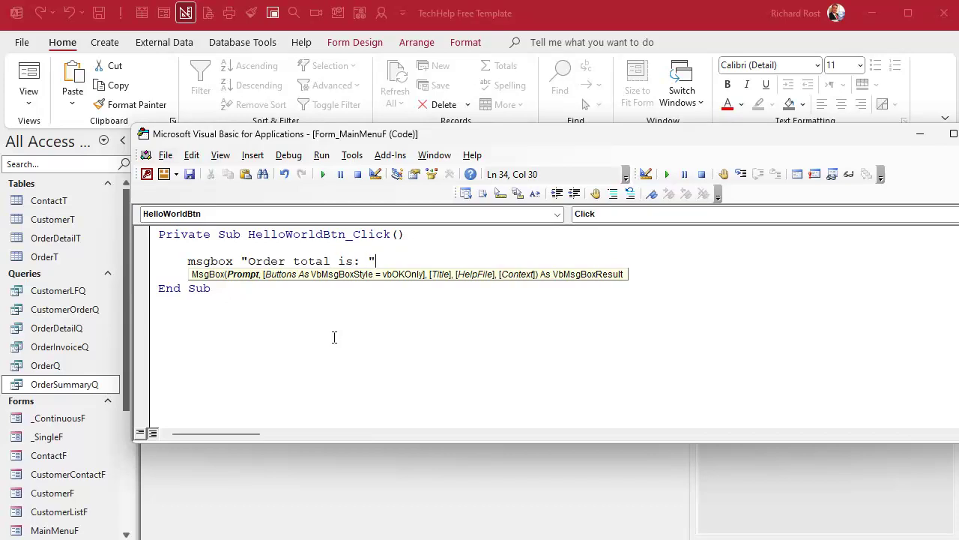
{"action": "type", "text": " & DSUM("}
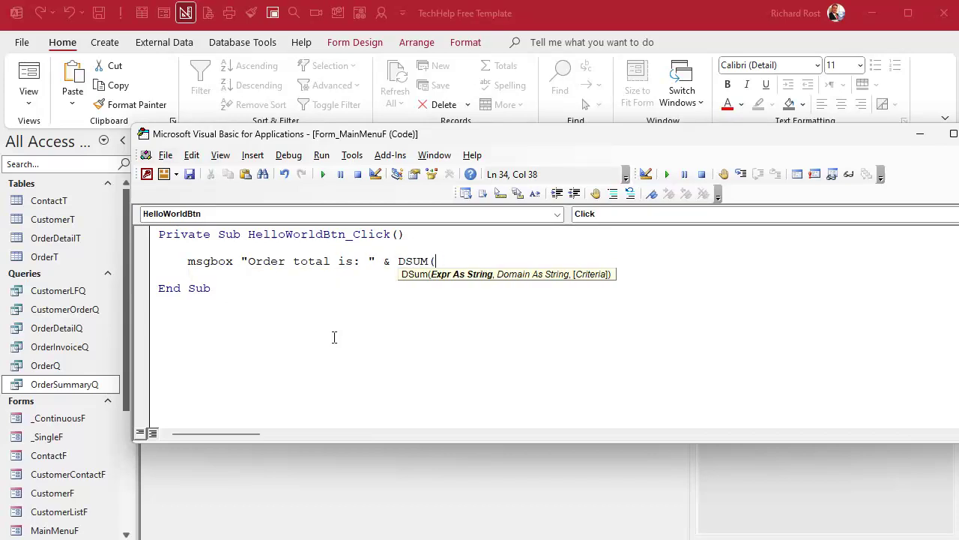
{"action": "type", "text": "\"OrderTotal\""}
{"action": "type", "text": ",\"OrderSu"}
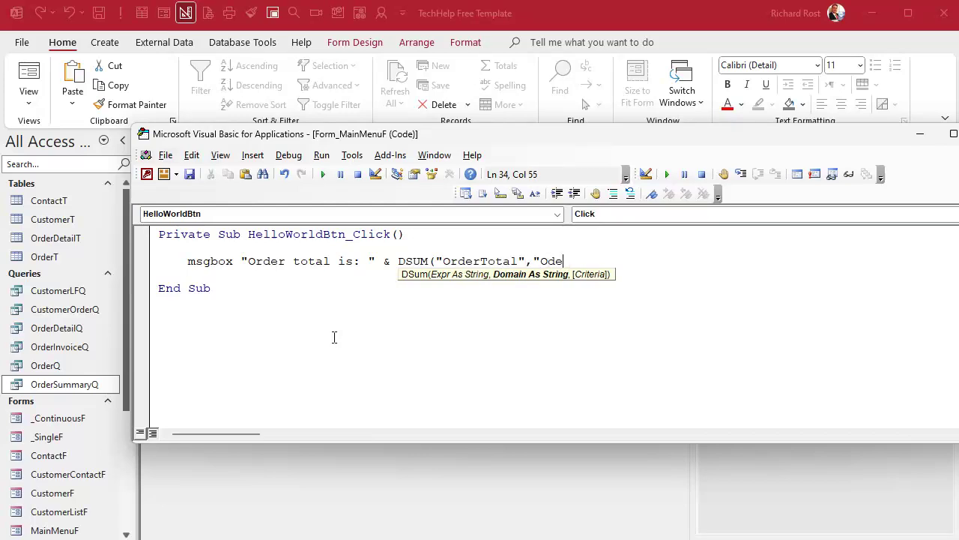
{"action": "type", "text": "mmaryQ\")"}
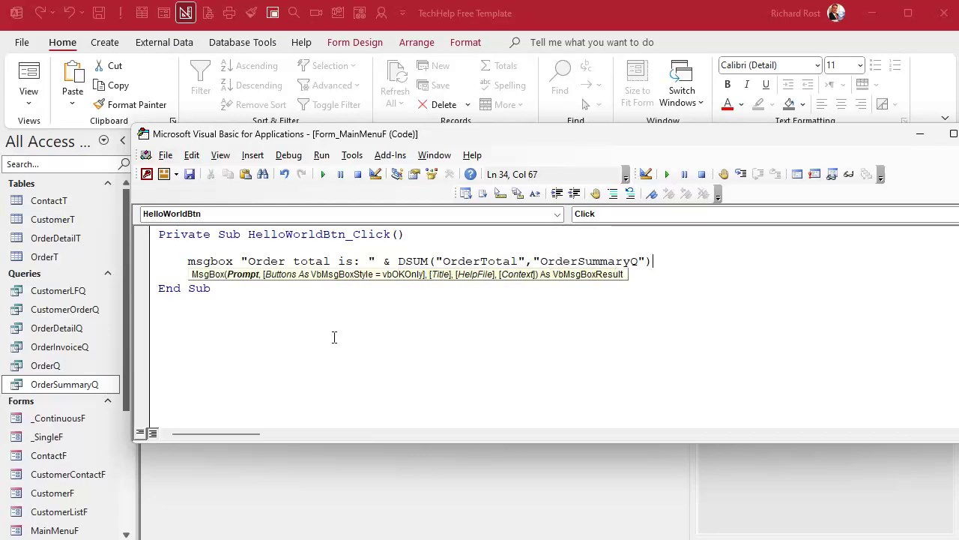
{"action": "key", "text": "Return"}
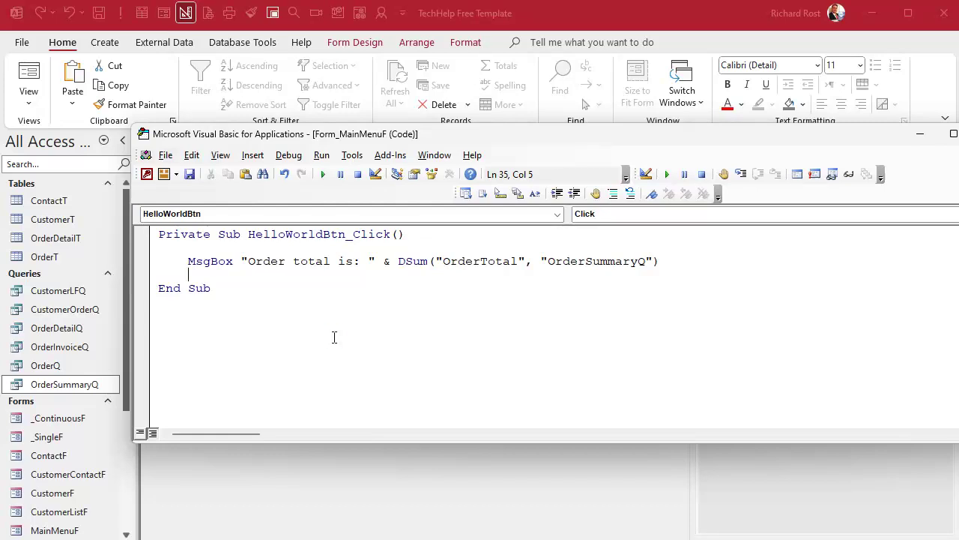
{"action": "double_click", "coordinate": [409, 266]}
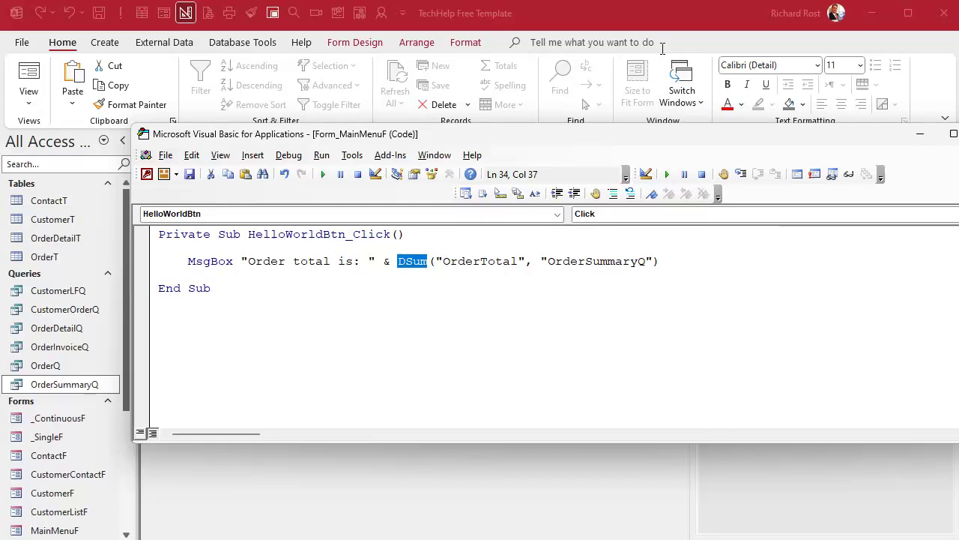
Step: Close and reopen the Main Menu form, run its Hello World button and dismiss the order total message
{"action": "left_click", "coordinate": [643, 18]}
{"action": "left_click", "coordinate": [475, 149]}
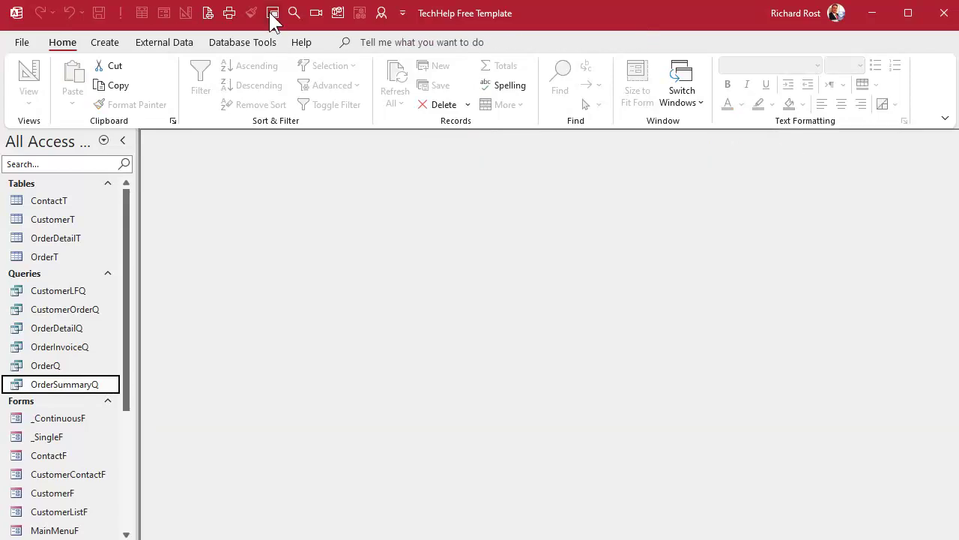
{"action": "left_click", "coordinate": [273, 13]}
{"action": "left_click", "coordinate": [390, 260]}
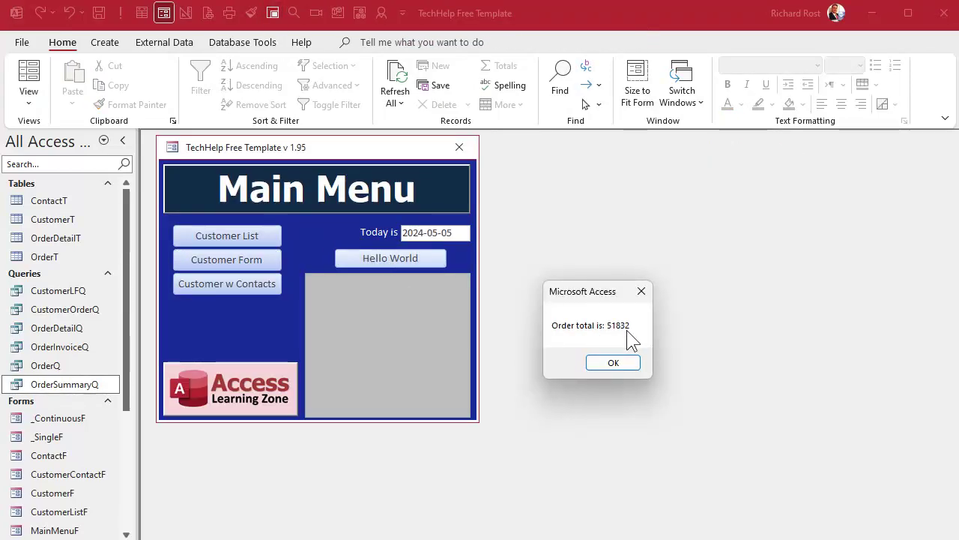
{"action": "left_click", "coordinate": [617, 363]}
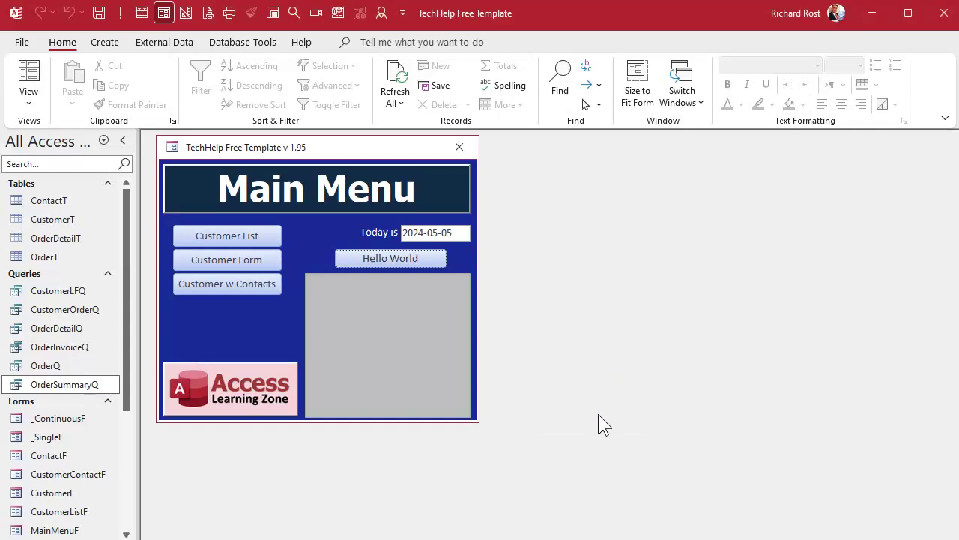
Step: List the objects that depend on the OrderSummaryQ query again
{"action": "left_click", "coordinate": [51, 389]}
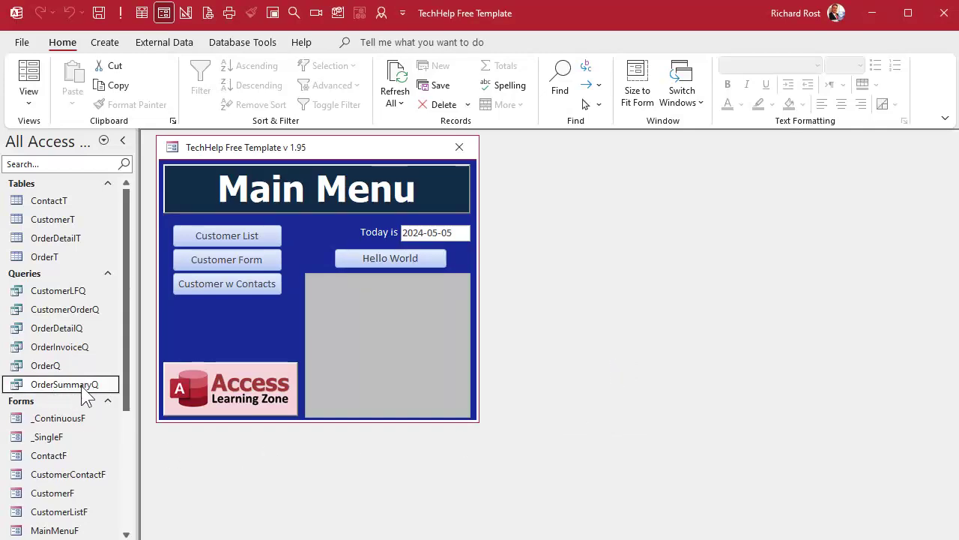
{"action": "left_click", "coordinate": [246, 43]}
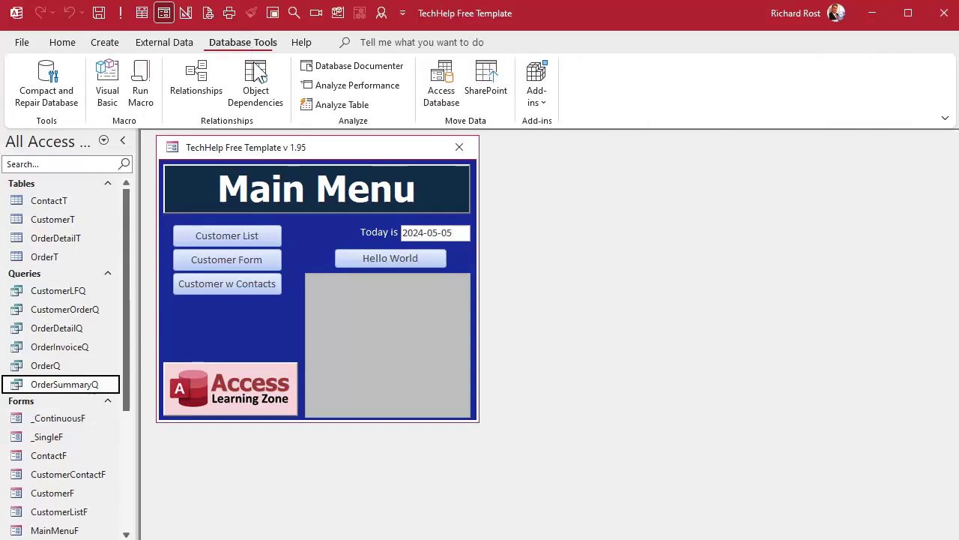
{"action": "left_click", "coordinate": [257, 84]}
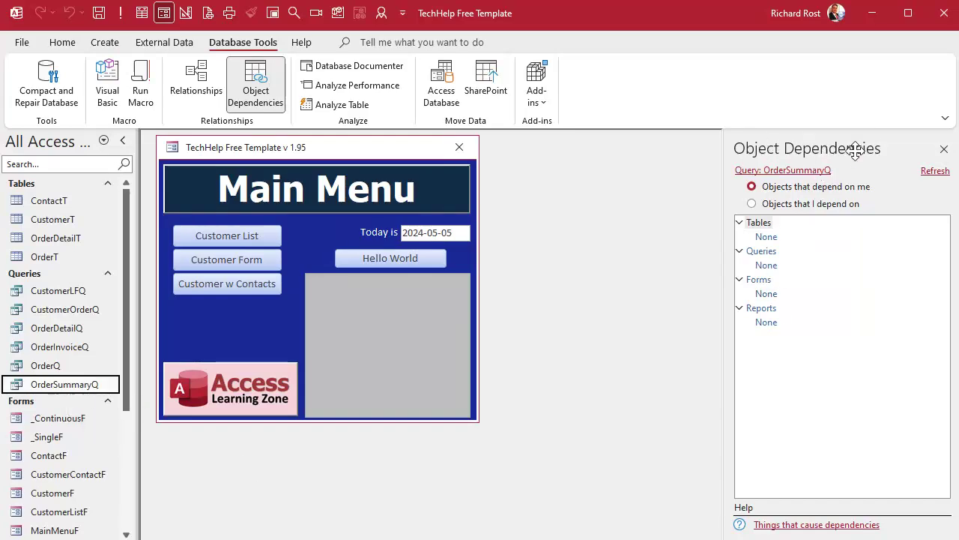
Step: Return to the VBA editor, close the MainMenuF code window and enlarge the editor showing the CustomerListF code
{"action": "key", "text": "alt+F11"}
{"action": "left_click", "coordinate": [470, 317]}
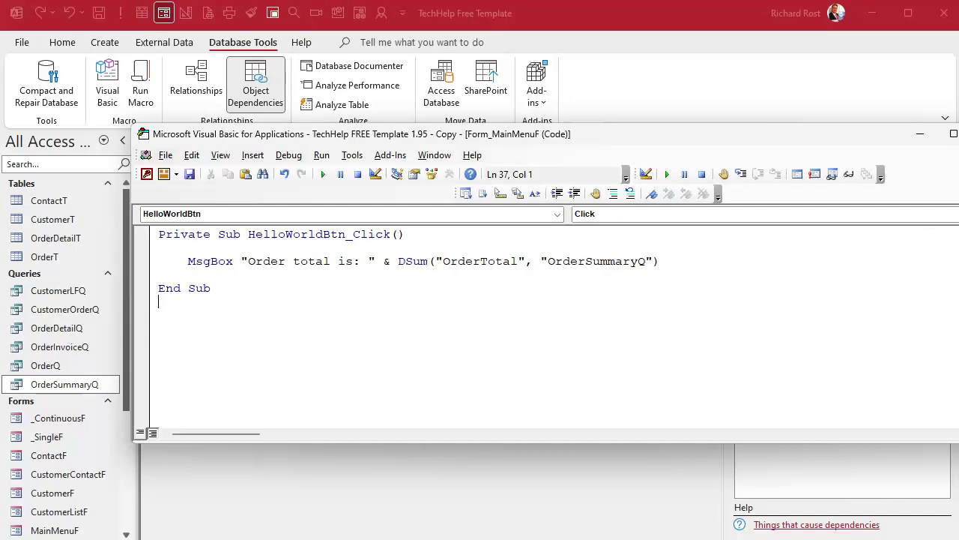
{"action": "left_click_drag", "start_coordinate": [957, 173], "coordinate": [885, 172]}
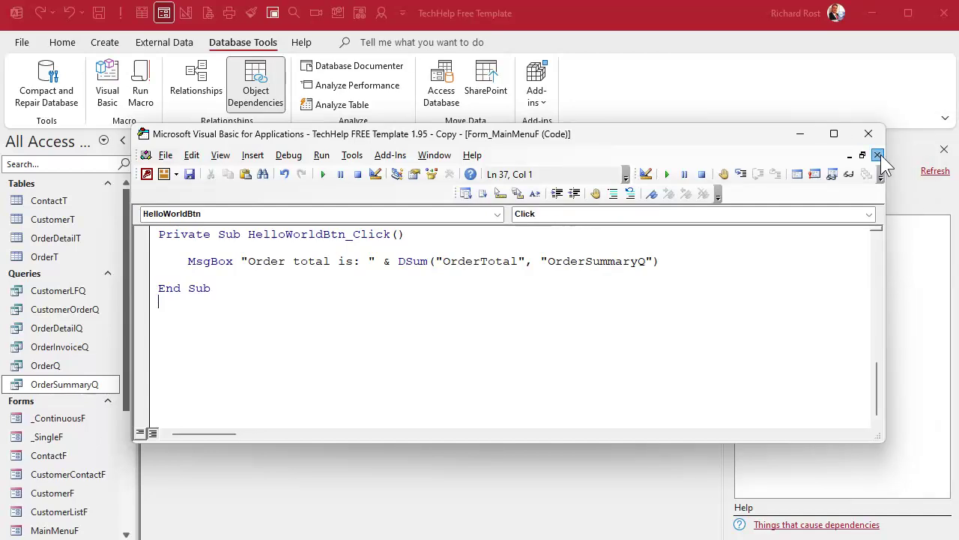
{"action": "left_click", "coordinate": [877, 155]}
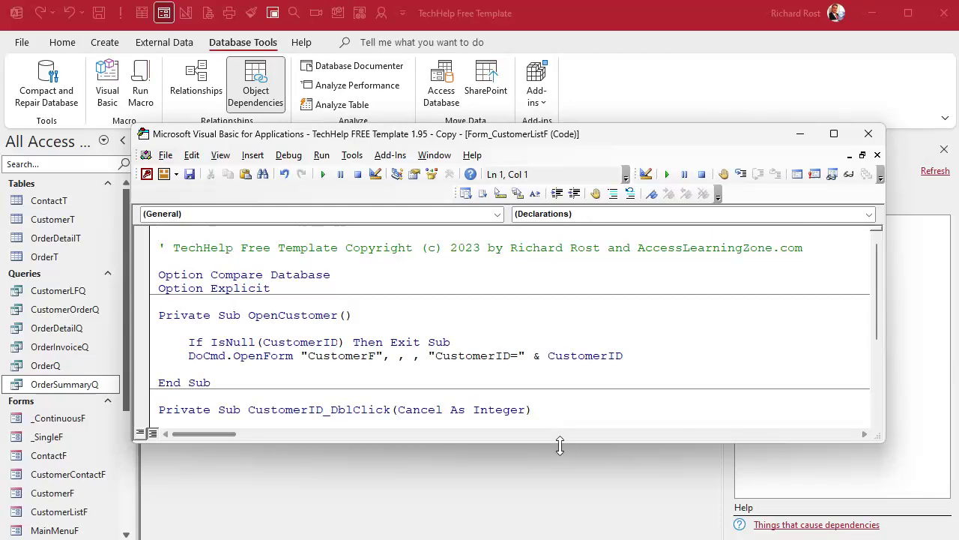
{"action": "left_click_drag", "start_coordinate": [561, 446], "coordinate": [563, 517]}
{"action": "left_click", "coordinate": [400, 276]}
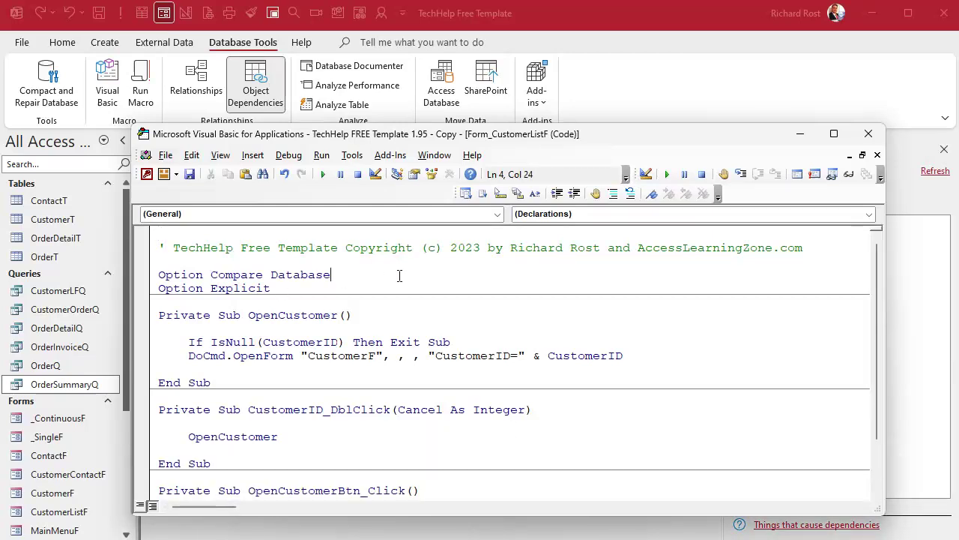
Step: Search the code of the entire current project for OrderSummaryQ, check the match and close the search
{"action": "key", "text": "ctrl+f"}
{"action": "left_click_drag", "start_coordinate": [555, 537], "coordinate": [476, 268]}
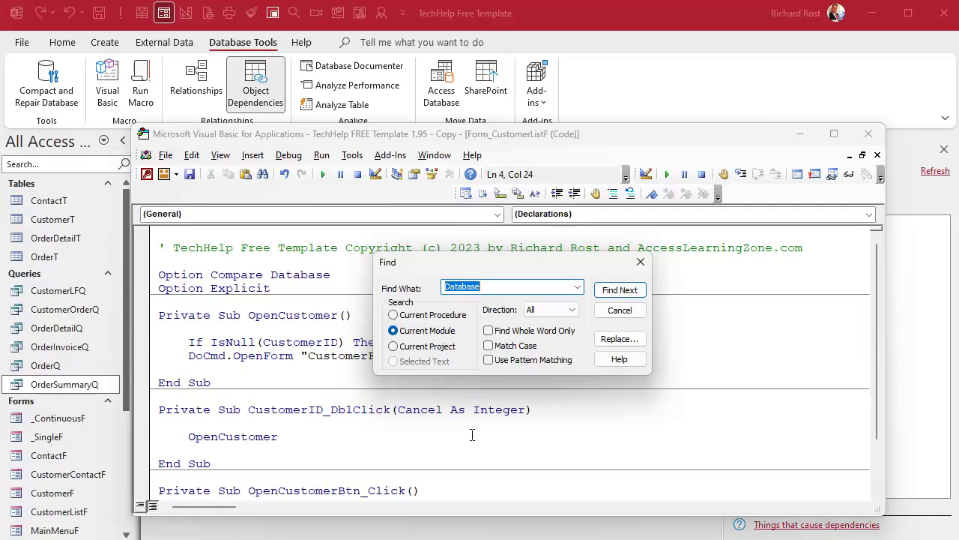
{"action": "type", "text": "OrderSummaryQ"}
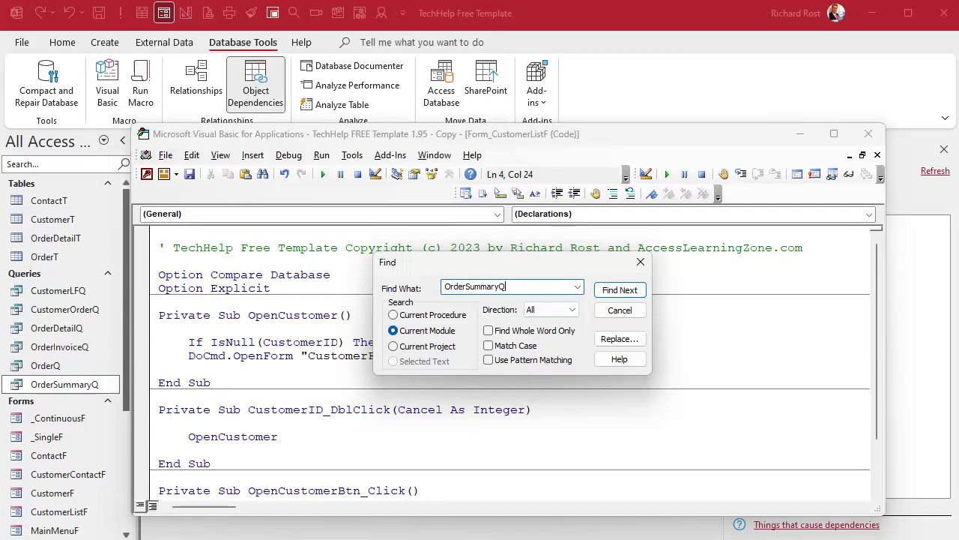
{"action": "left_click", "coordinate": [414, 349]}
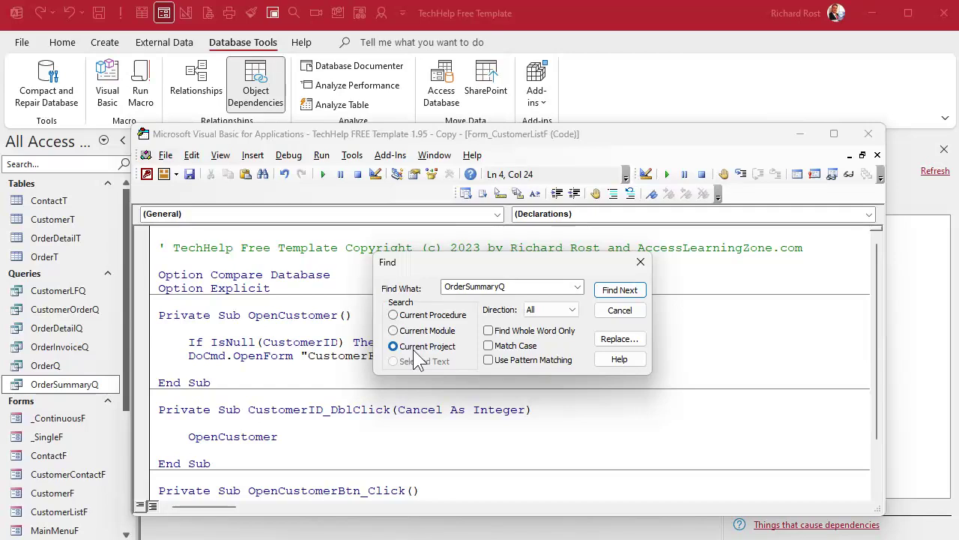
{"action": "left_click", "coordinate": [619, 290]}
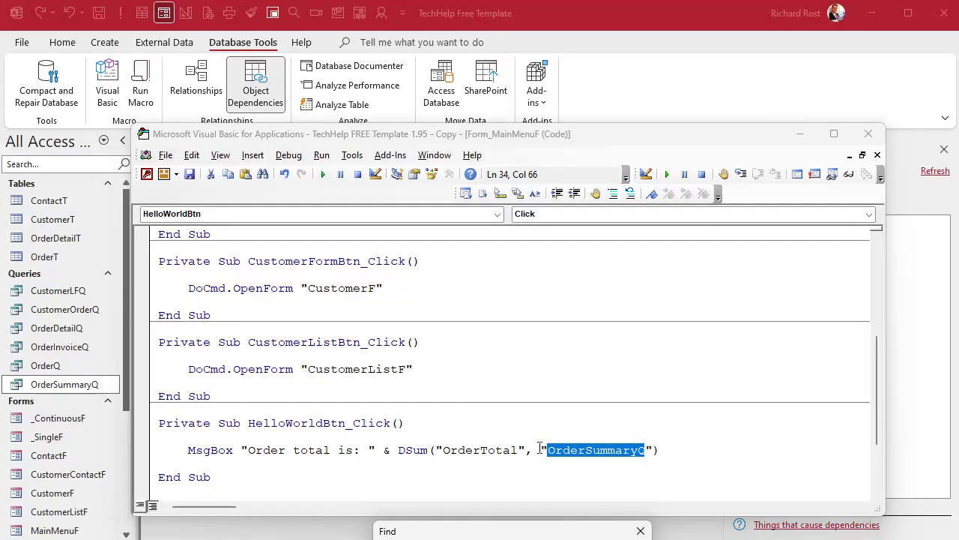
{"action": "left_click", "coordinate": [75, 383]}
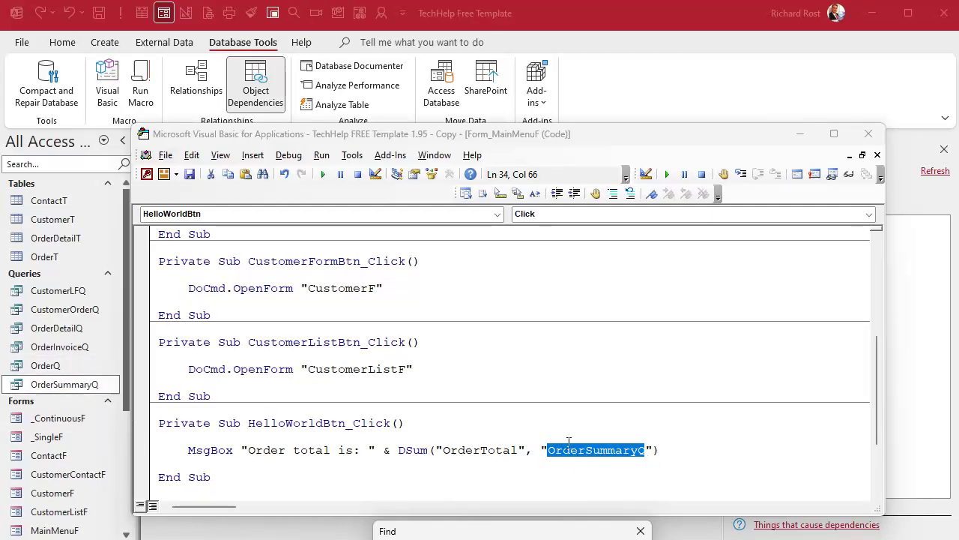
{"action": "double_click", "coordinate": [552, 531]}
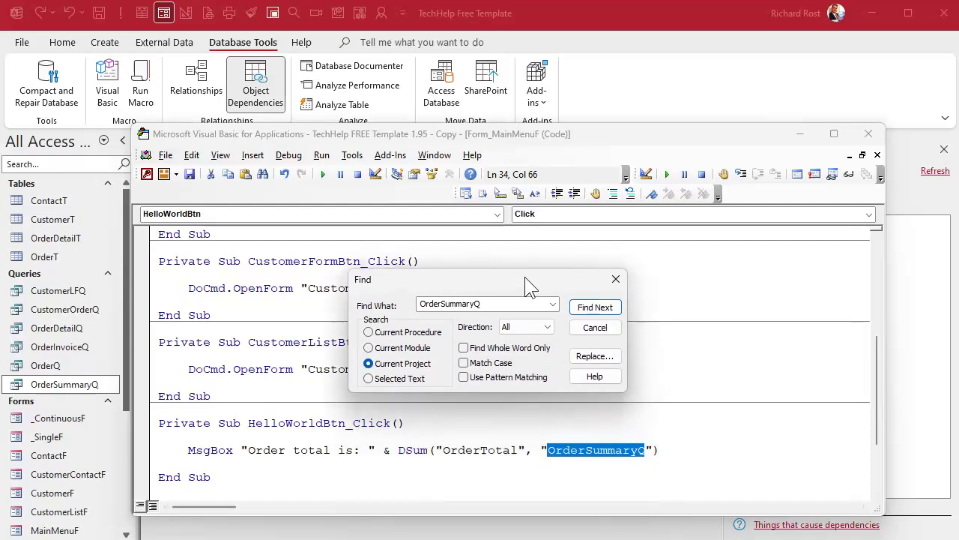
{"action": "left_click", "coordinate": [616, 278]}
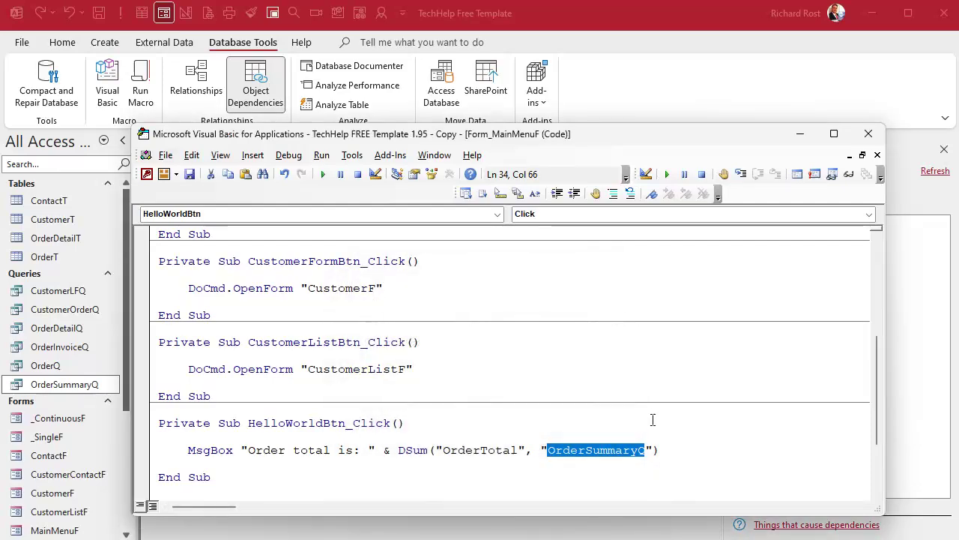
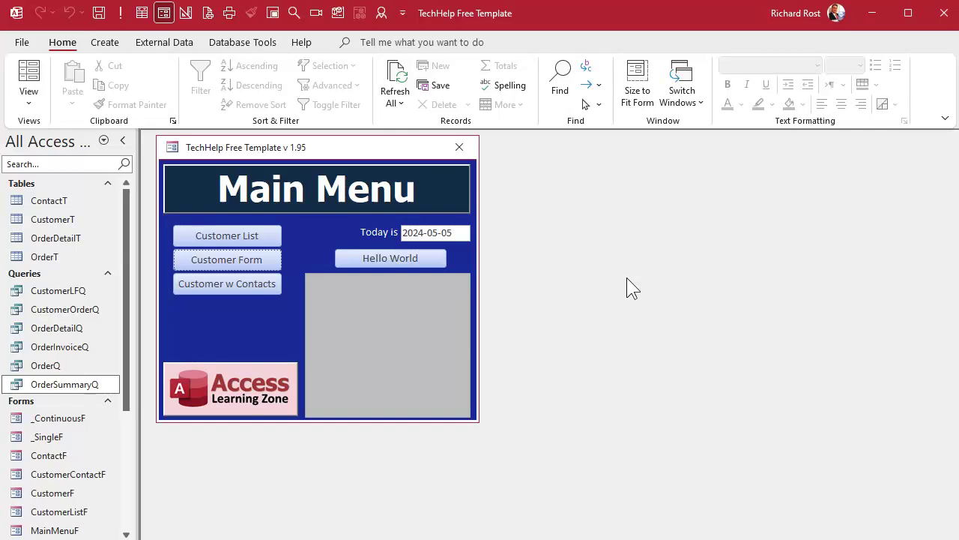
Step: Open the Customer Form from the main menu
{"action": "left_click", "coordinate": [223, 252]}
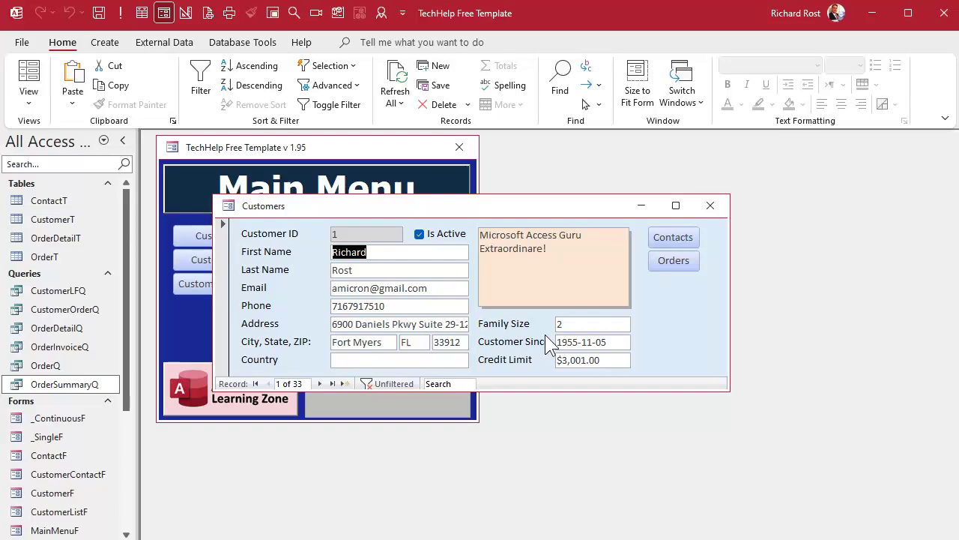
Step: Switch the customer form to Design View and enlarge its window, extending the Detail section to about 3.2 inches tall
{"action": "right_click", "coordinate": [517, 203]}
{"action": "left_click", "coordinate": [588, 326]}
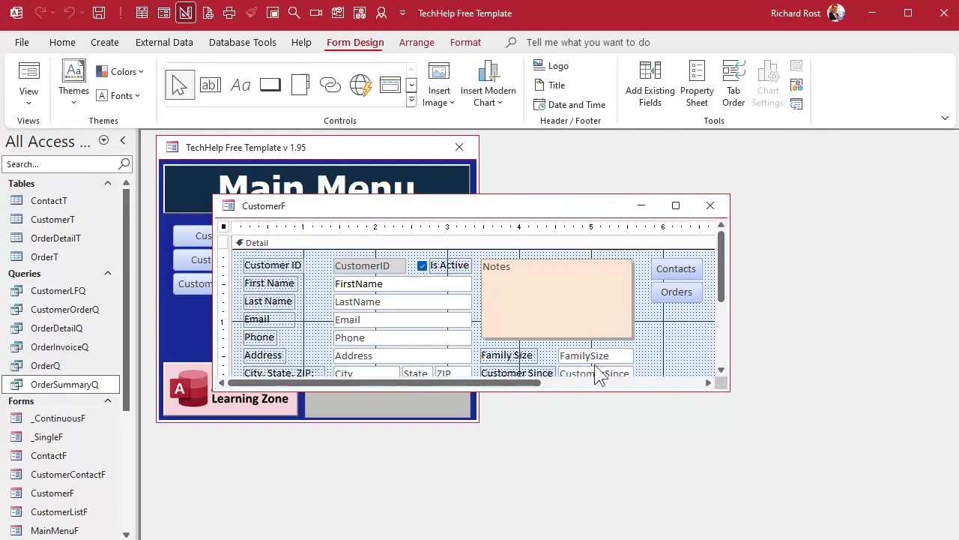
{"action": "left_click_drag", "start_coordinate": [685, 391], "coordinate": [685, 515]}
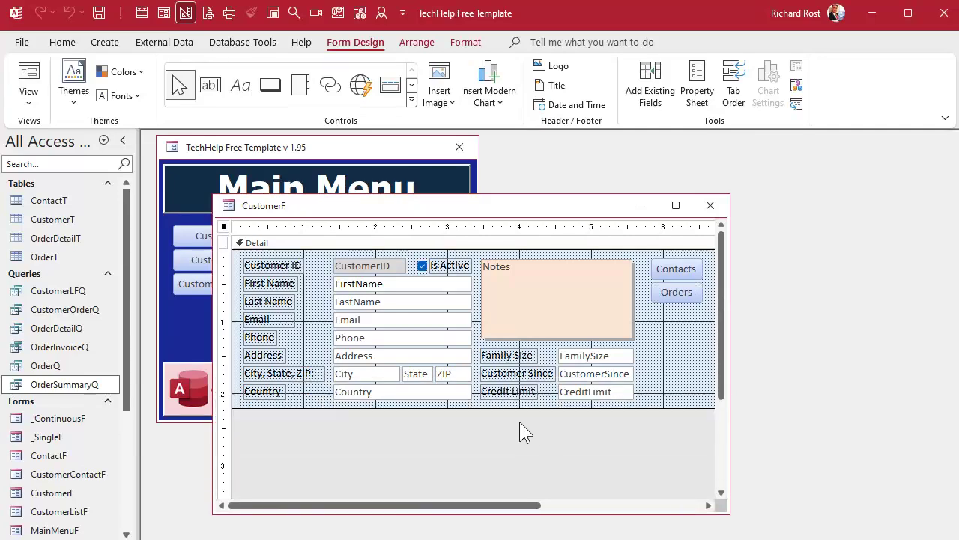
{"action": "left_click_drag", "start_coordinate": [517, 414], "coordinate": [517, 477]}
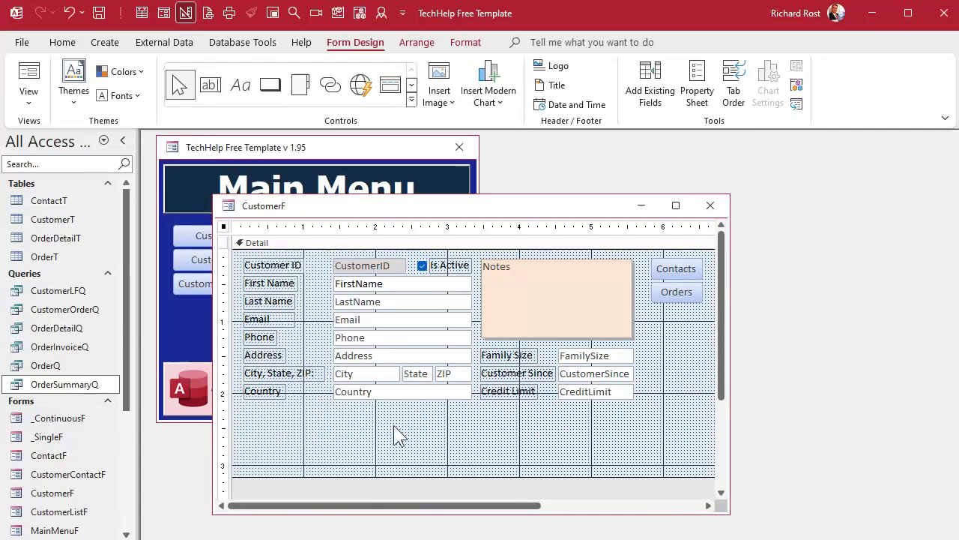
Step: Draw a list box below the Country field and have it get its values from the OrderSummaryQ query
{"action": "left_click", "coordinate": [414, 105]}
{"action": "left_click", "coordinate": [331, 110]}
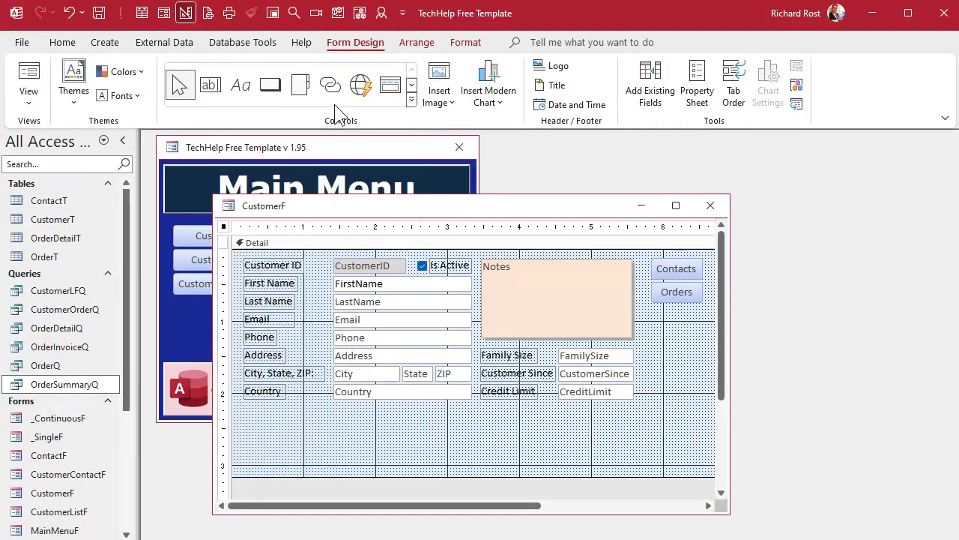
{"action": "mouse_move", "coordinate": [363, 405]}
{"action": "left_mouse_down"}
{"action": "mouse_move", "coordinate": [542, 479]}
{"action": "mouse_move", "coordinate": [554, 472]}
{"action": "left_mouse_up"}
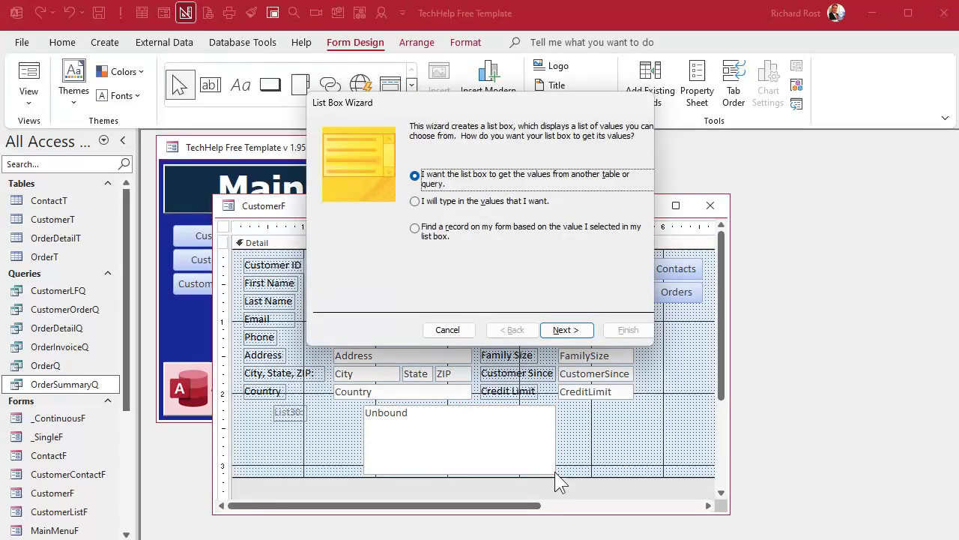
{"action": "left_click", "coordinate": [566, 331]}
{"action": "left_click", "coordinate": [499, 268]}
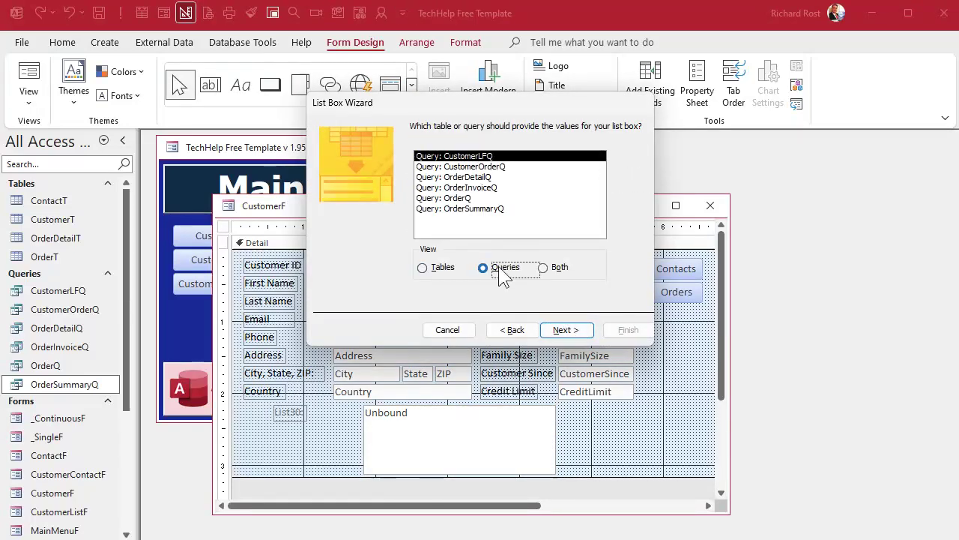
{"action": "double_click", "coordinate": [475, 210]}
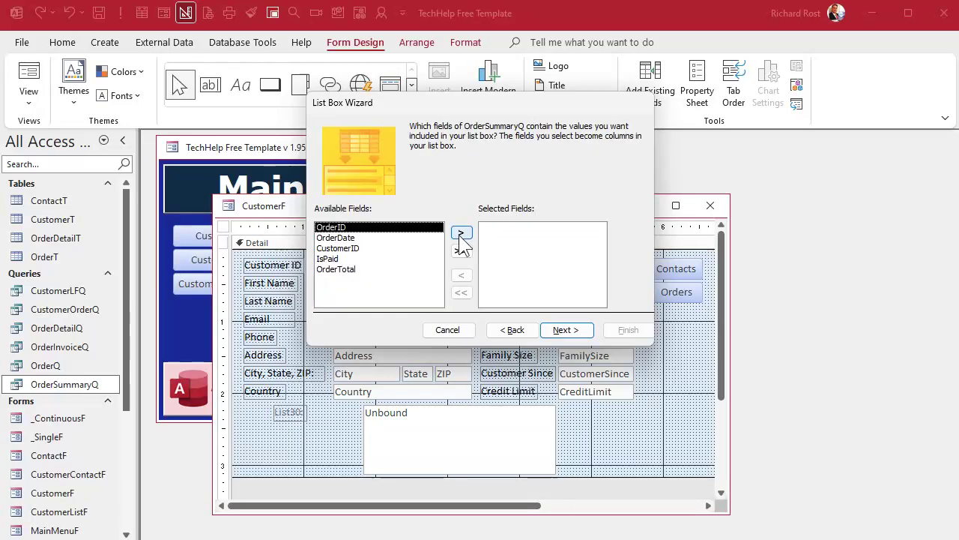
Step: Include the OrderID, OrderDate and OrderTotal fields in the list box and sort it by OrderDate ascending
{"action": "left_click", "coordinate": [461, 234]}
{"action": "left_click", "coordinate": [461, 234]}
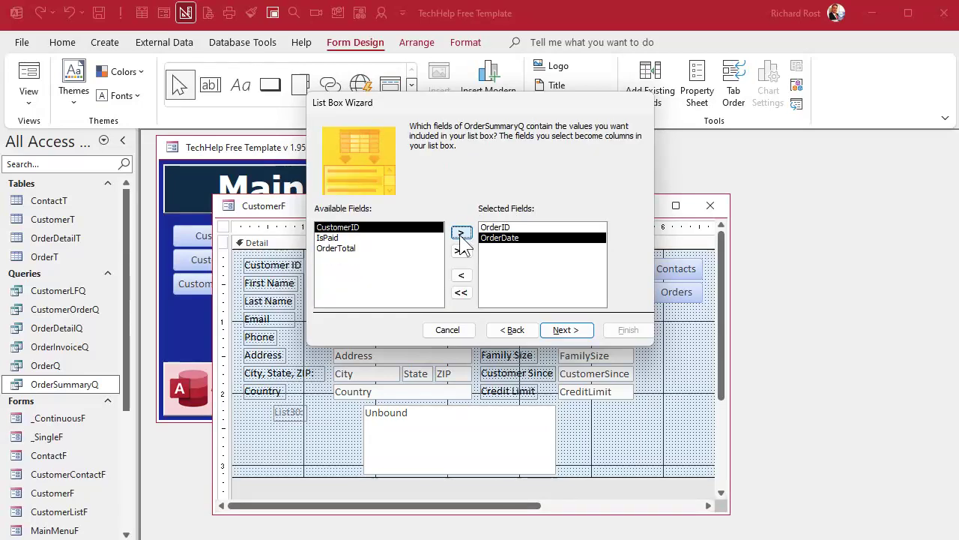
{"action": "double_click", "coordinate": [383, 248]}
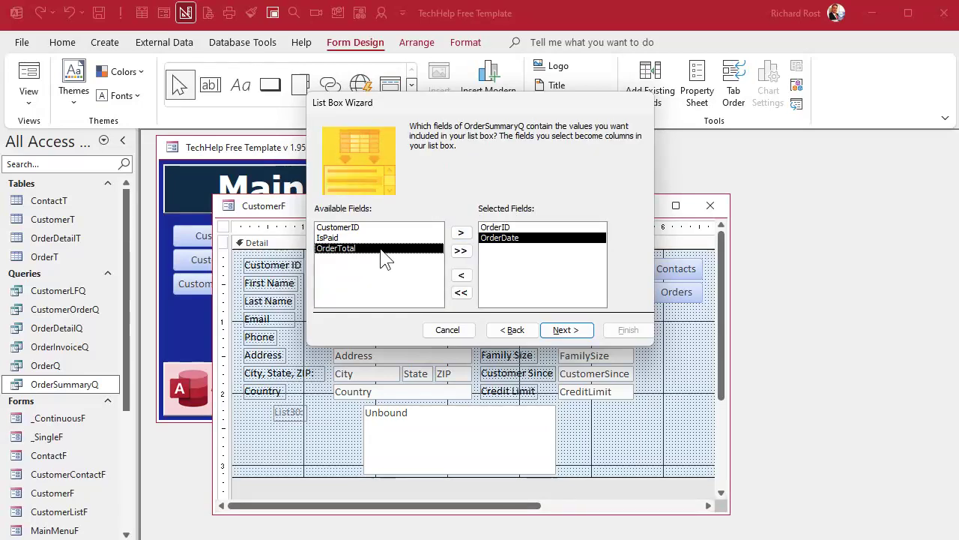
{"action": "left_click", "coordinate": [568, 331]}
{"action": "left_click", "coordinate": [438, 176]}
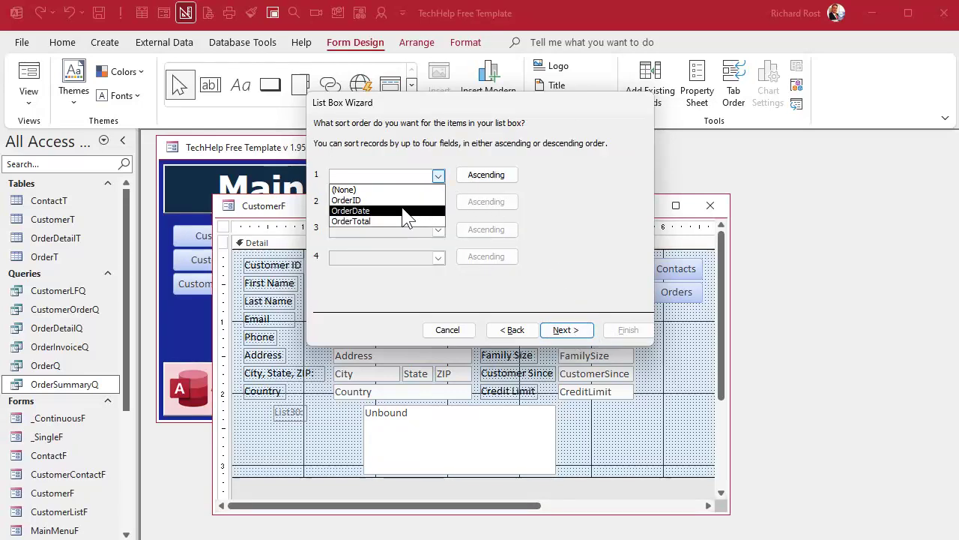
{"action": "left_click", "coordinate": [408, 208]}
{"action": "left_click", "coordinate": [566, 330]}
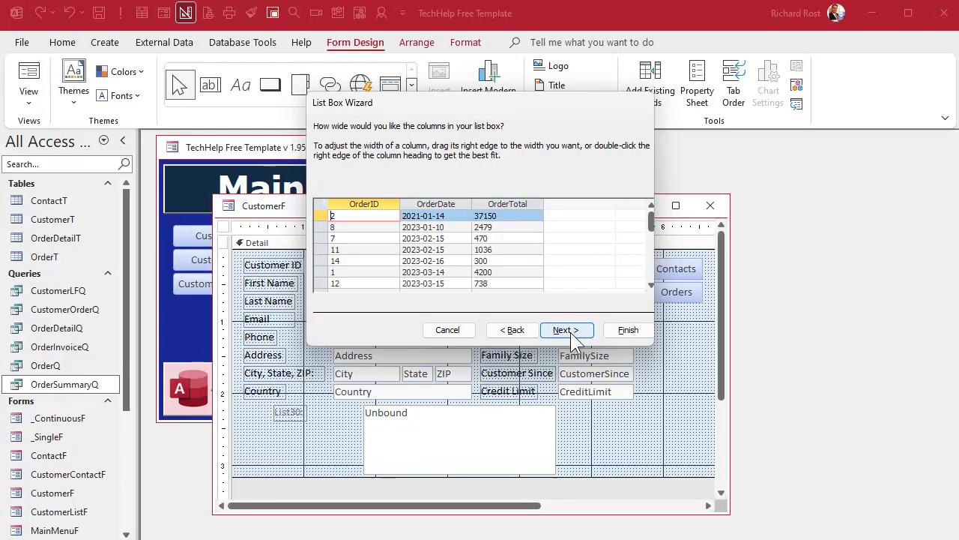
Step: Hide the OrderID column, narrow OrderTotal, keep OrderID as the value remembered for later use, and finish the list box
{"action": "left_click_drag", "start_coordinate": [399, 203], "coordinate": [317, 207]}
{"action": "left_click_drag", "start_coordinate": [466, 203], "coordinate": [443, 203]}
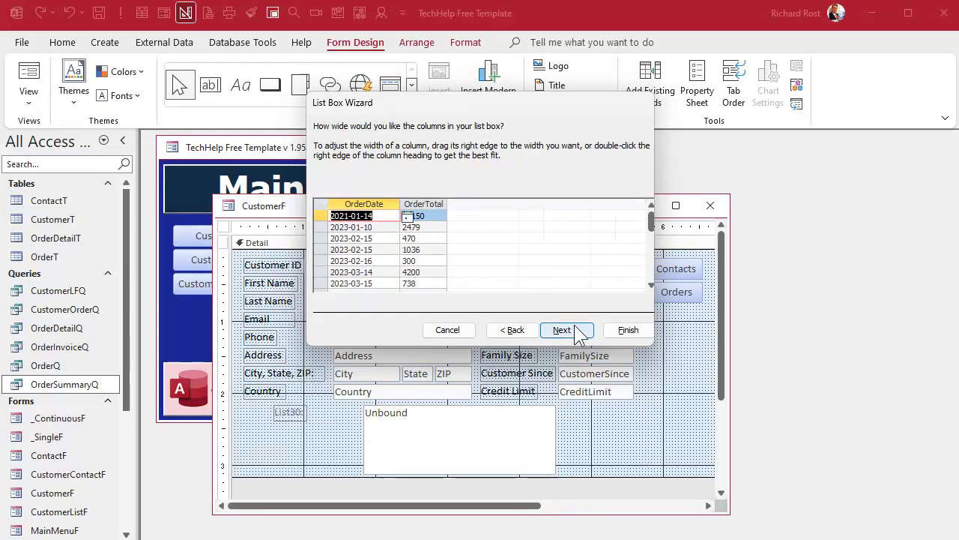
{"action": "left_click", "coordinate": [574, 332]}
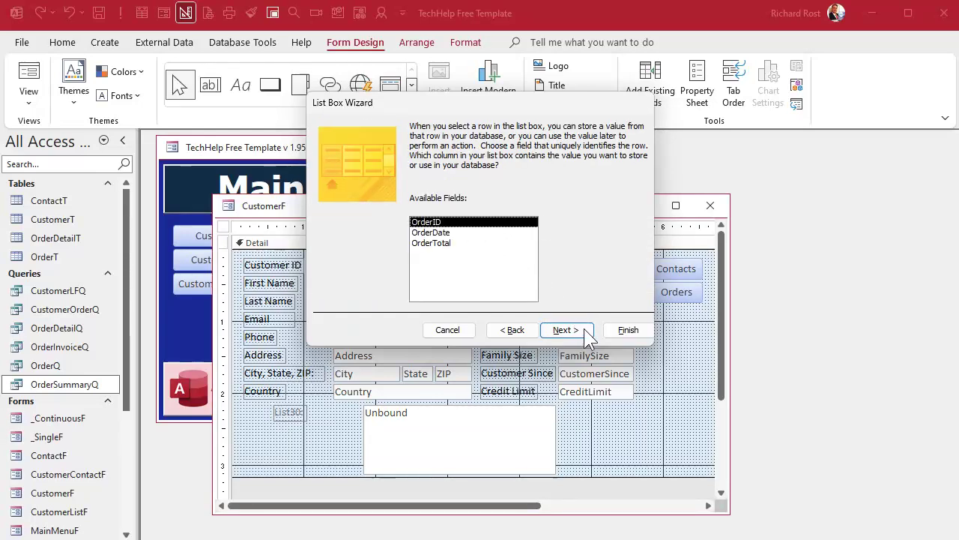
{"action": "left_click", "coordinate": [583, 332]}
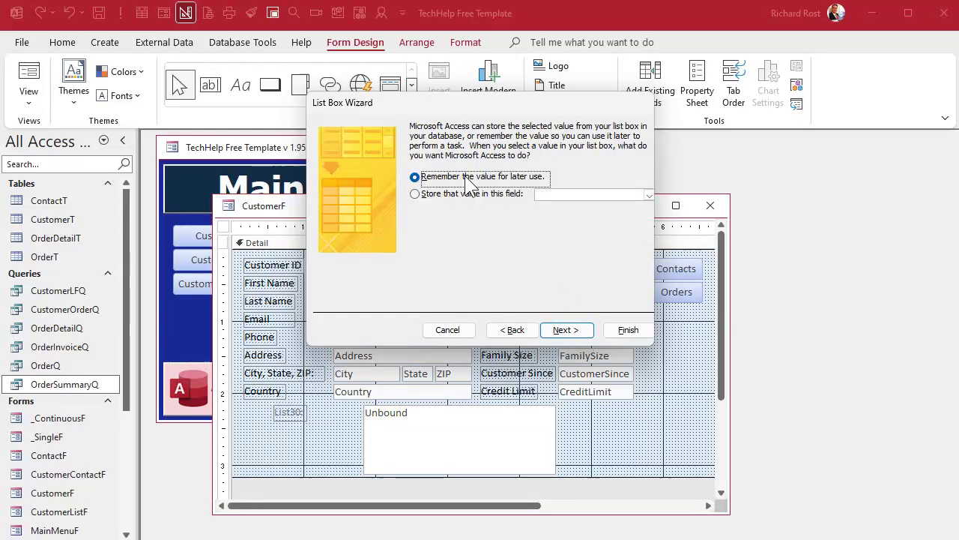
{"action": "left_click", "coordinate": [574, 330]}
{"action": "left_click", "coordinate": [629, 330]}
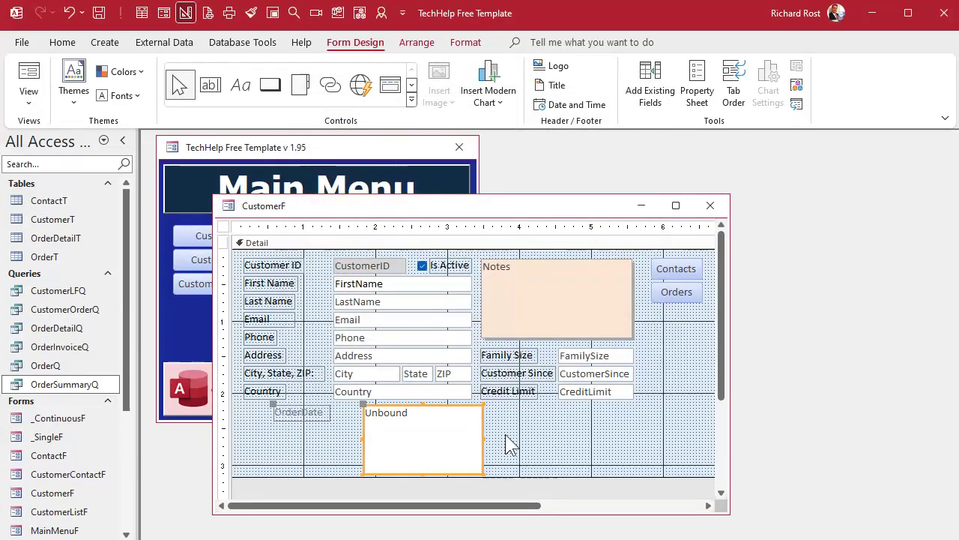
Step: Delete the list box's OrderDate label, then close CustomerF and reopen it from the main menu
{"action": "left_click", "coordinate": [310, 411]}
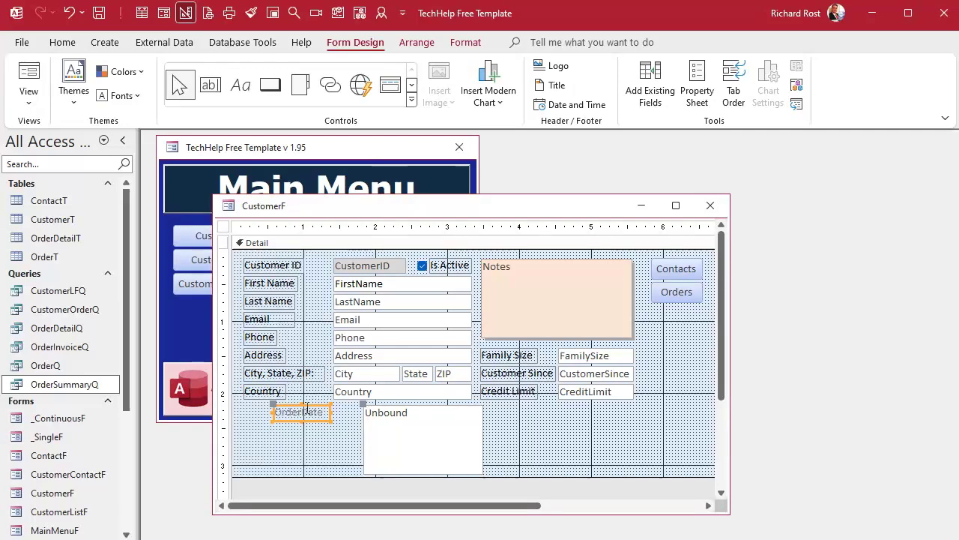
{"action": "key", "text": "Delete"}
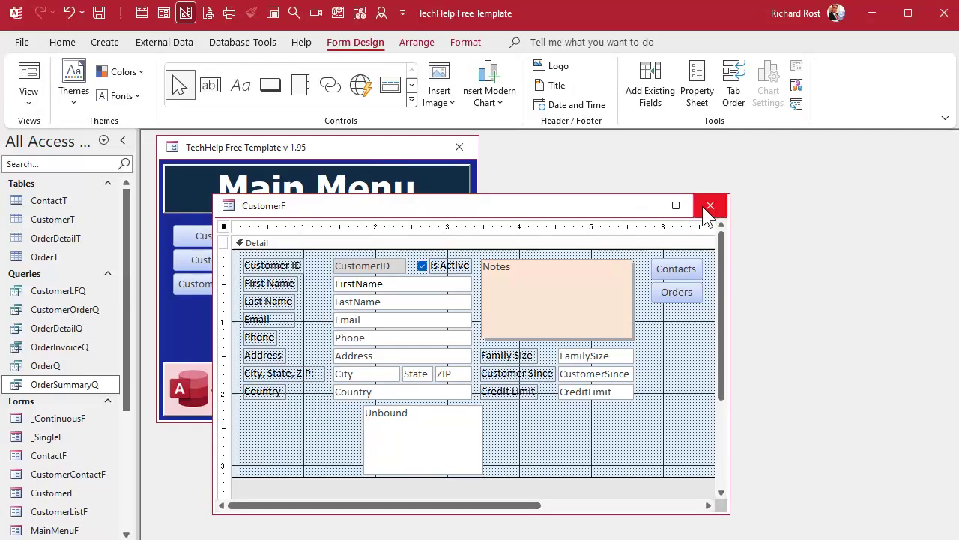
{"action": "left_click", "coordinate": [710, 206]}
{"action": "left_click", "coordinate": [239, 259]}
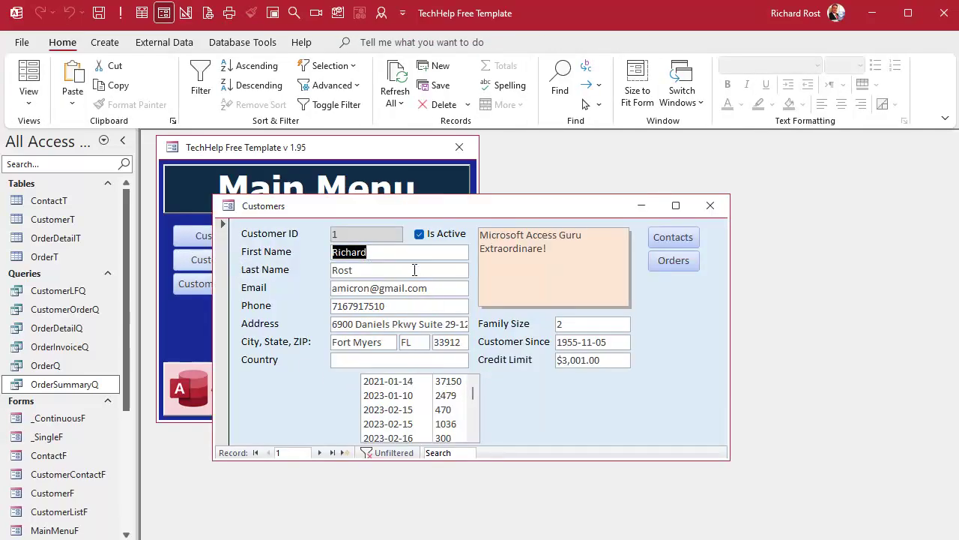
Step: Examine the order dates and totals in the new list box from the first row to the last
{"action": "left_click", "coordinate": [472, 436]}
{"action": "left_click", "coordinate": [472, 435]}
{"action": "left_click", "coordinate": [472, 436]}
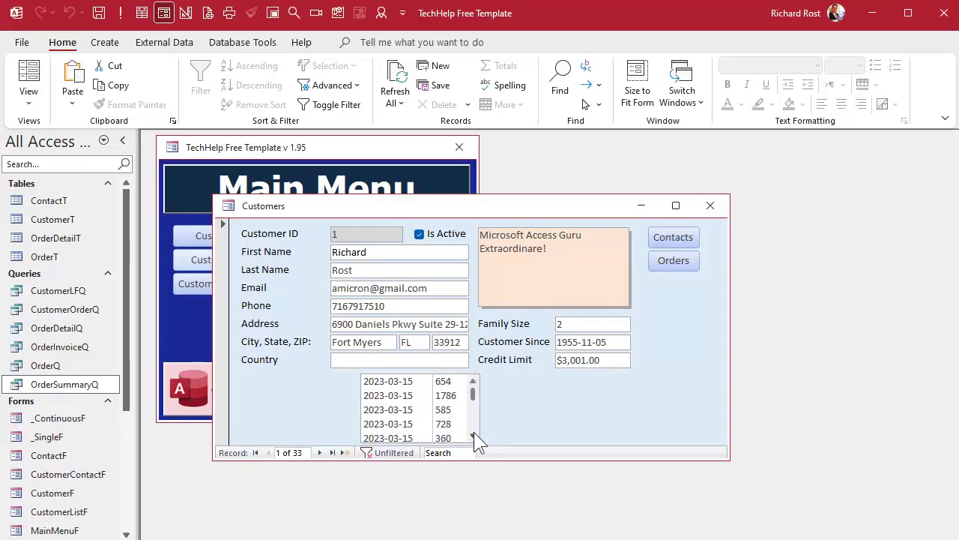
{"action": "left_click", "coordinate": [472, 436]}
{"action": "left_click", "coordinate": [473, 436]}
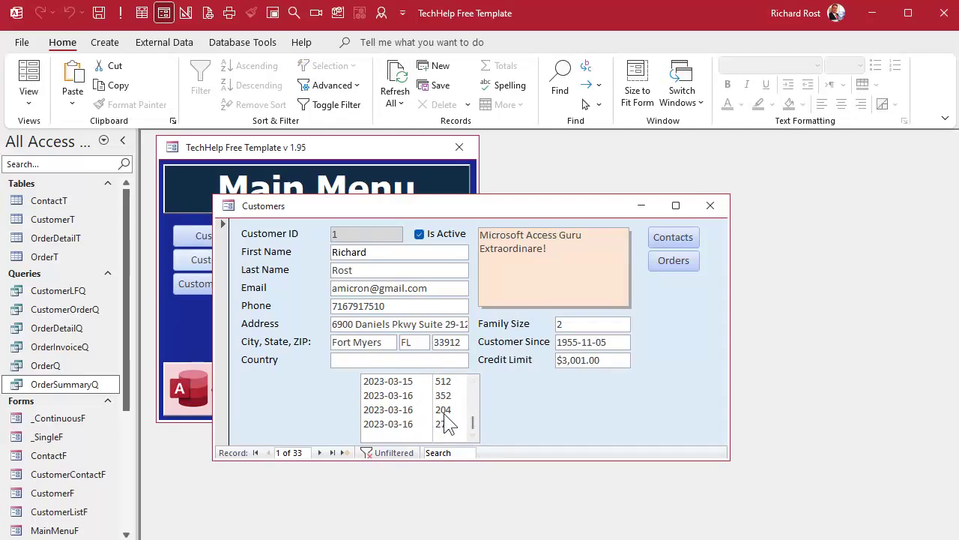
{"action": "left_click", "coordinate": [473, 381]}
{"action": "left_click", "coordinate": [472, 390]}
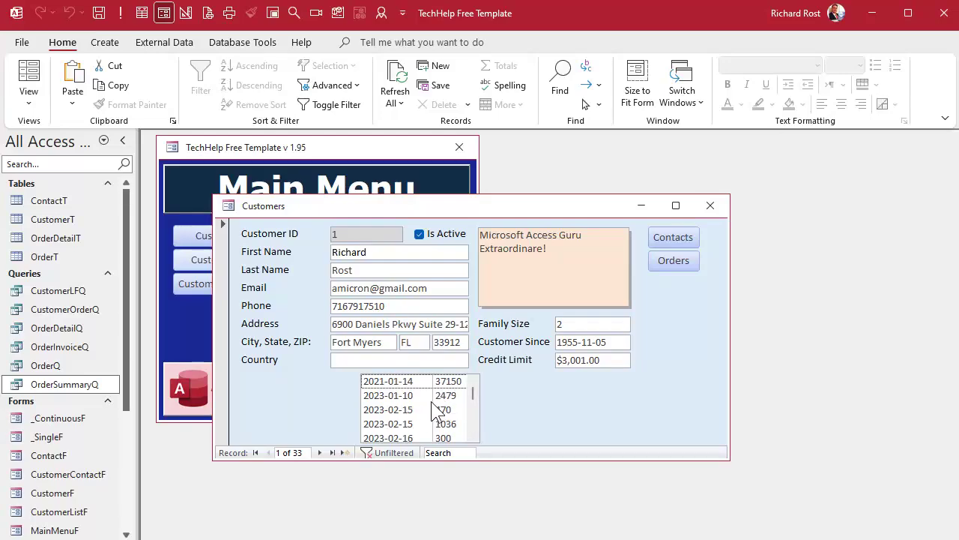
Step: Return to Design View and open the list box's Row Source in the Zoom window to review its fields and source query
{"action": "right_click", "coordinate": [558, 399]}
{"action": "left_click", "coordinate": [590, 442]}
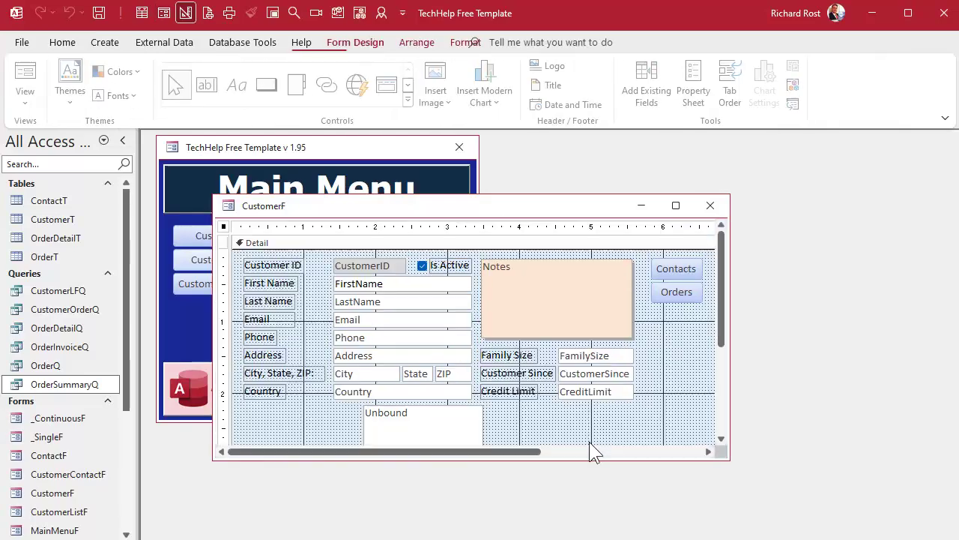
{"action": "double_click", "coordinate": [429, 418]}
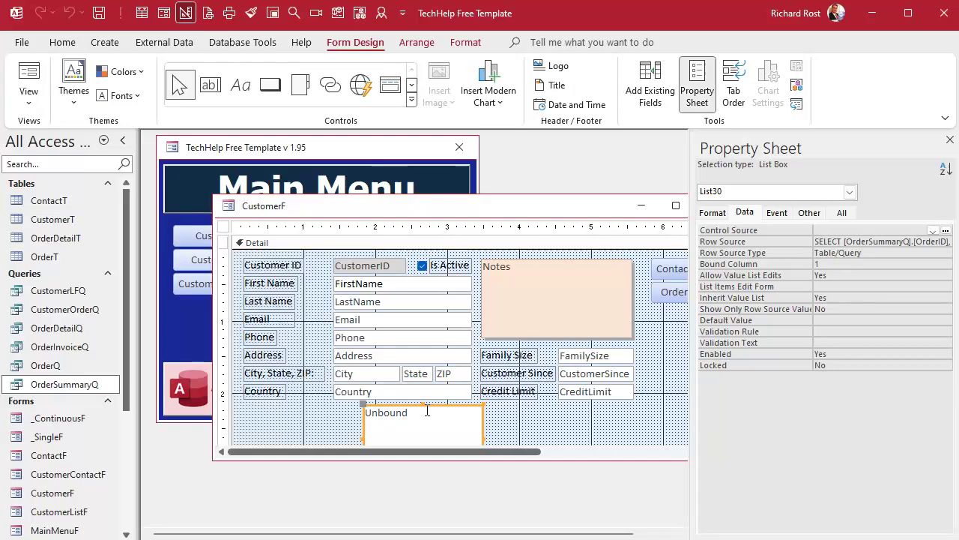
{"action": "left_click", "coordinate": [875, 241]}
{"action": "left_click", "coordinate": [946, 242]}
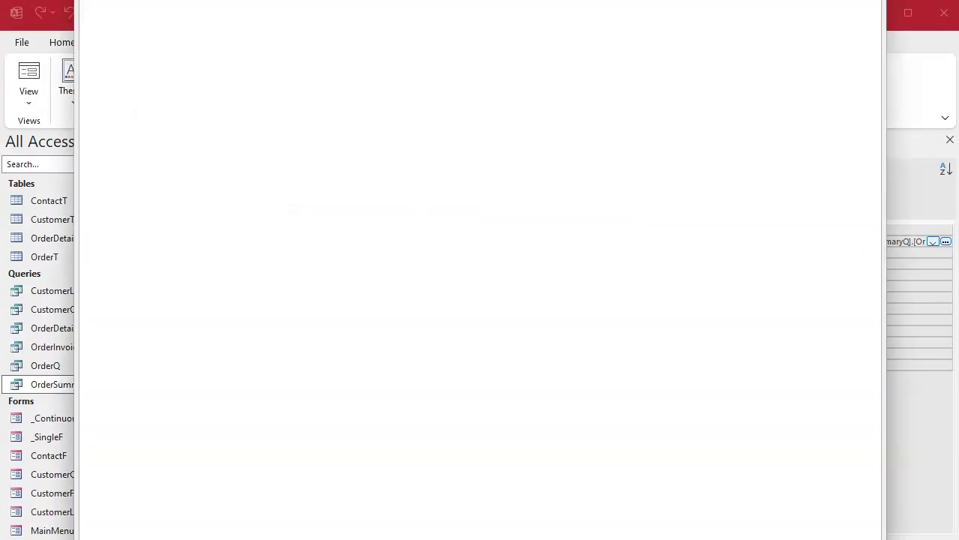
{"action": "left_click_drag", "start_coordinate": [637, 2], "coordinate": [651, 135]}
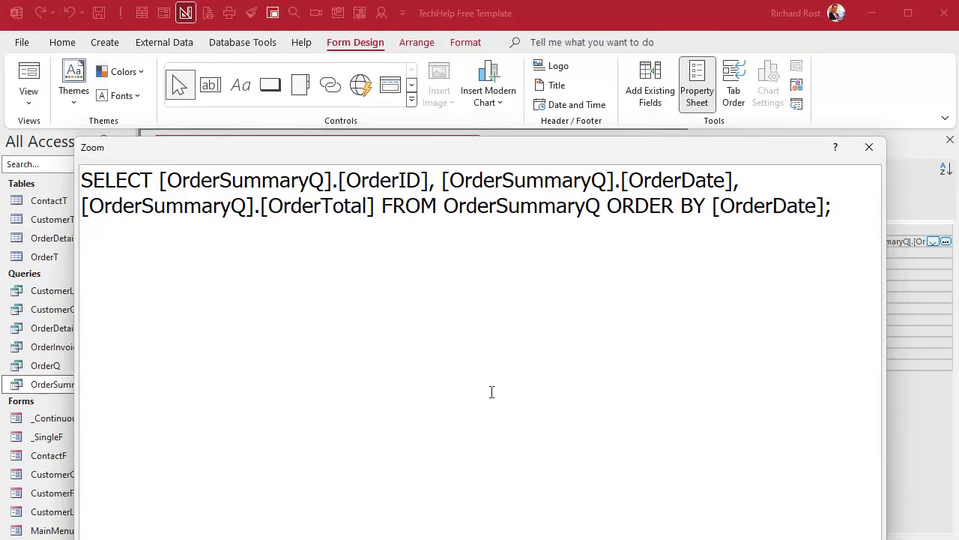
{"action": "double_click", "coordinate": [381, 179]}
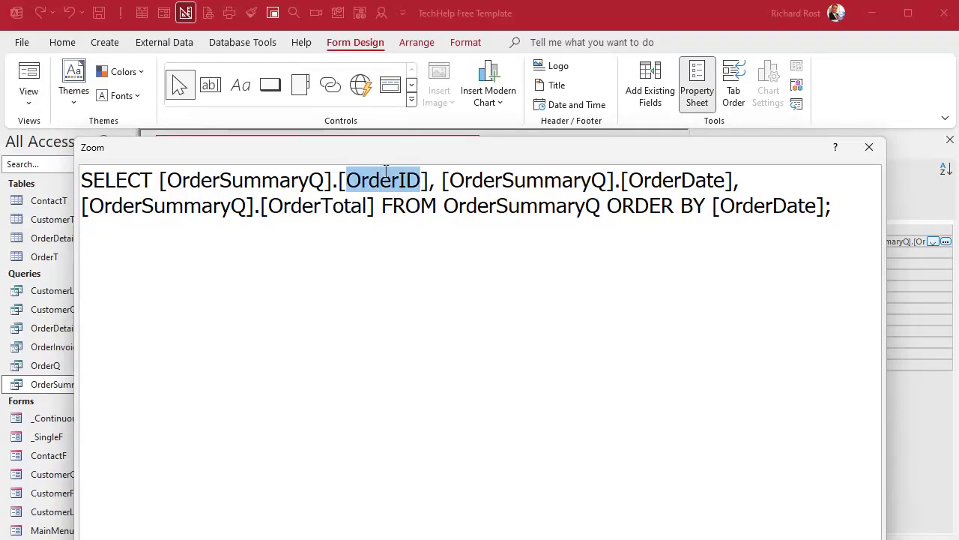
{"action": "double_click", "coordinate": [684, 178]}
{"action": "double_click", "coordinate": [319, 206]}
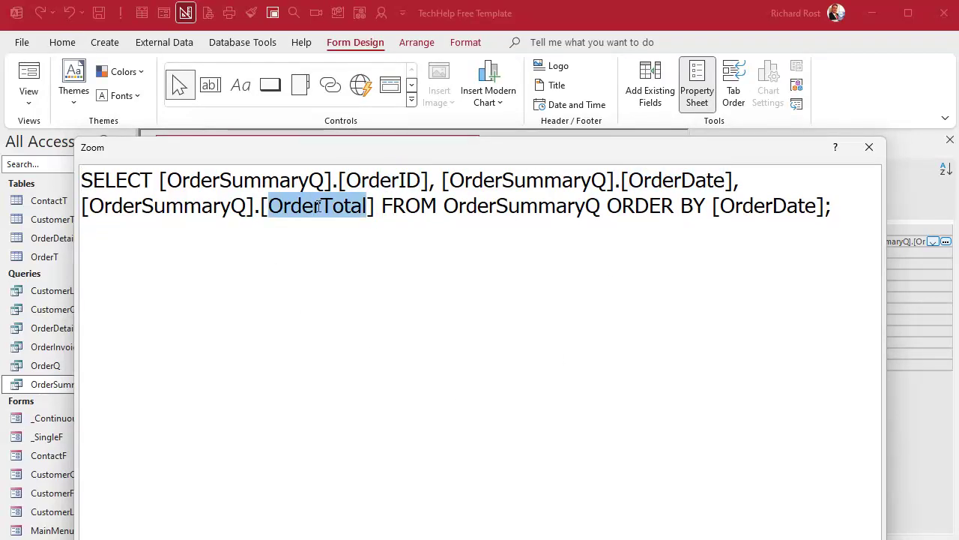
{"action": "double_click", "coordinate": [498, 206]}
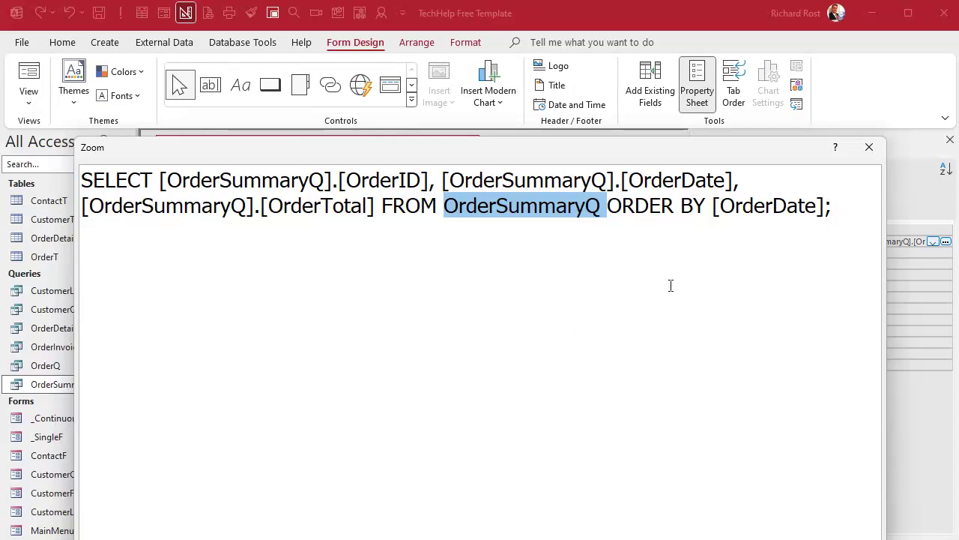
Step: Insert WHERE CustomerID=Forms!CustomerF!CustomerID on its own line before ORDER BY in the list box's Row Source and accept it
{"action": "left_click", "coordinate": [608, 208]}
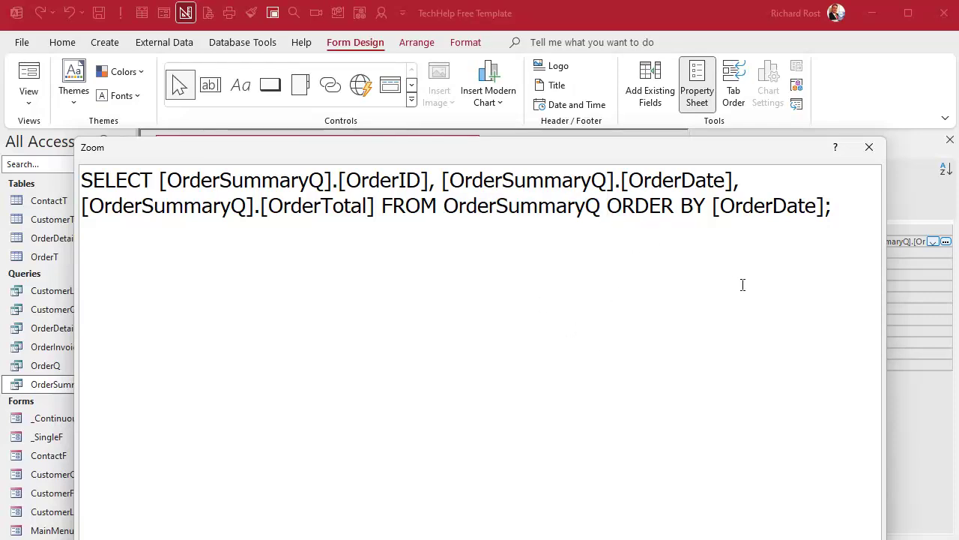
{"action": "key", "text": "Return"}
{"action": "key", "text": "Return"}
{"action": "key", "text": "Up"}
{"action": "type", "text": "WHE"}
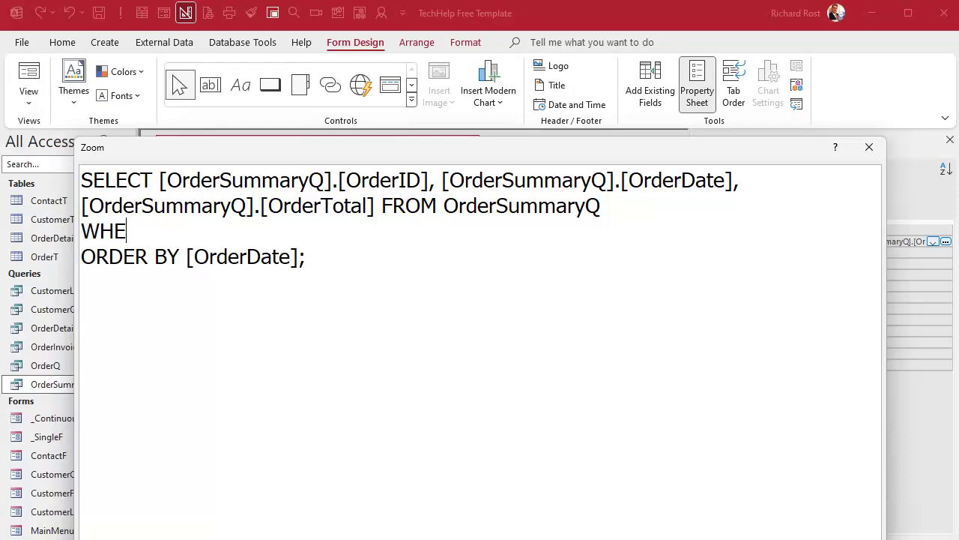
{"action": "type", "text": "RE CustomerID=Forms!Cust"}
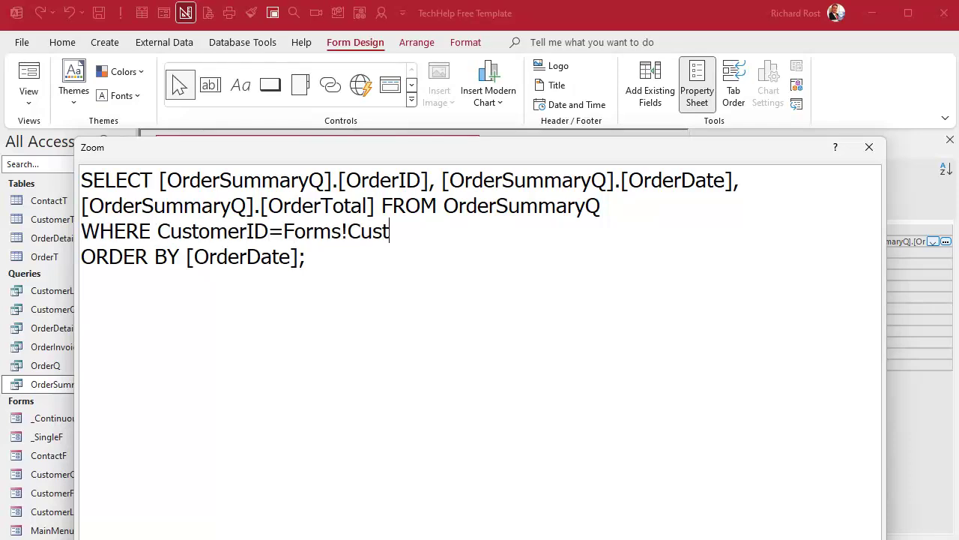
{"action": "type", "text": "omerF!CustomerID"}
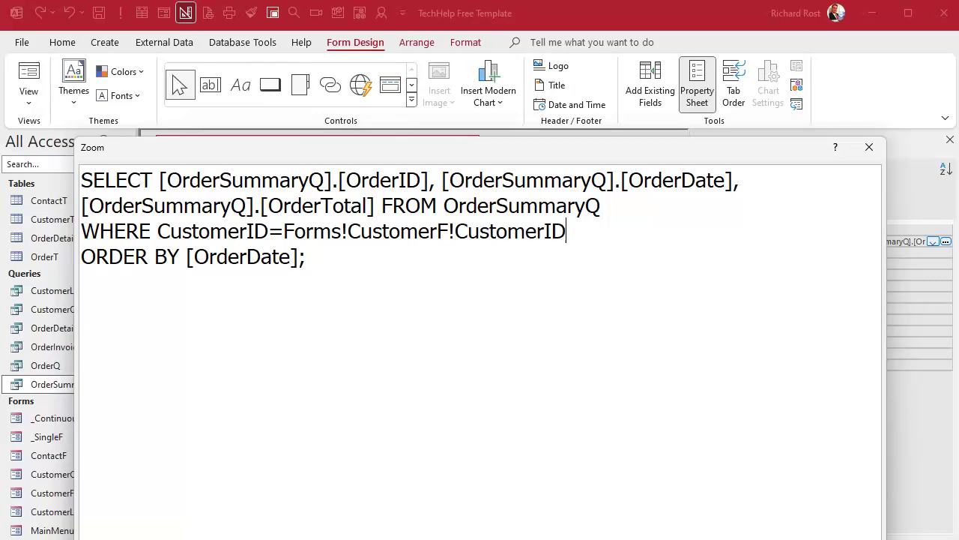
{"action": "key", "text": "Return"}
{"action": "left_click", "coordinate": [651, 417]}
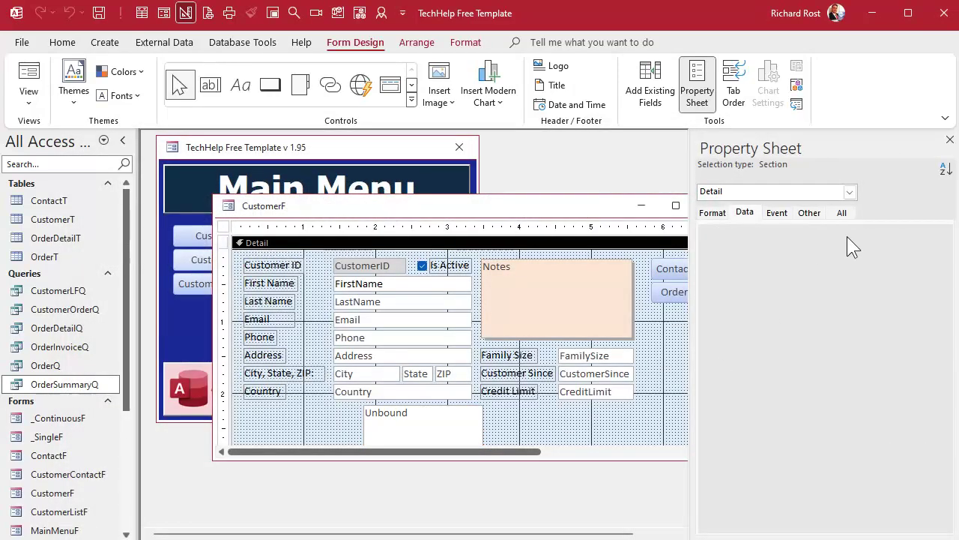
Step: Close the property sheet and CustomerF, then reopen the Customer Form to check the filtered order list
{"action": "left_click", "coordinate": [950, 141]}
{"action": "left_click", "coordinate": [713, 205]}
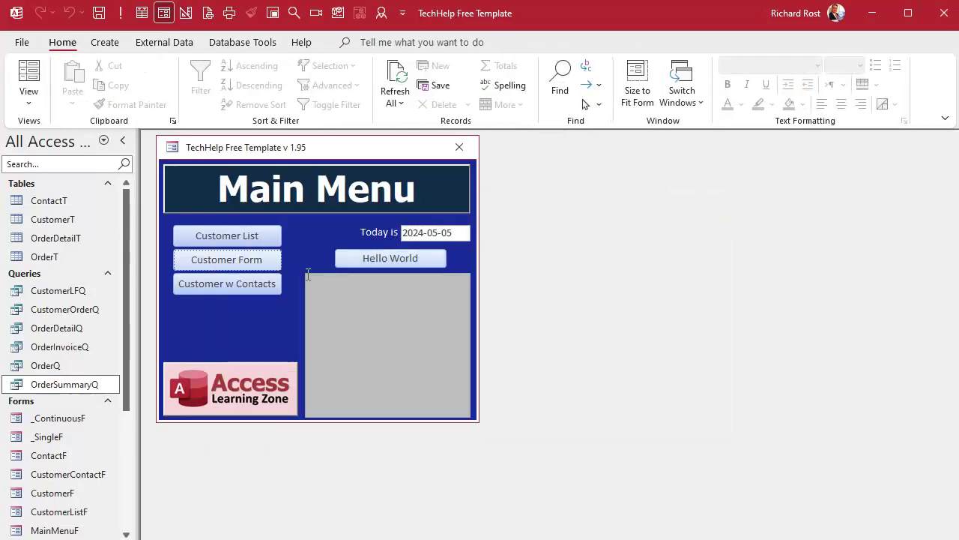
{"action": "left_click", "coordinate": [264, 259]}
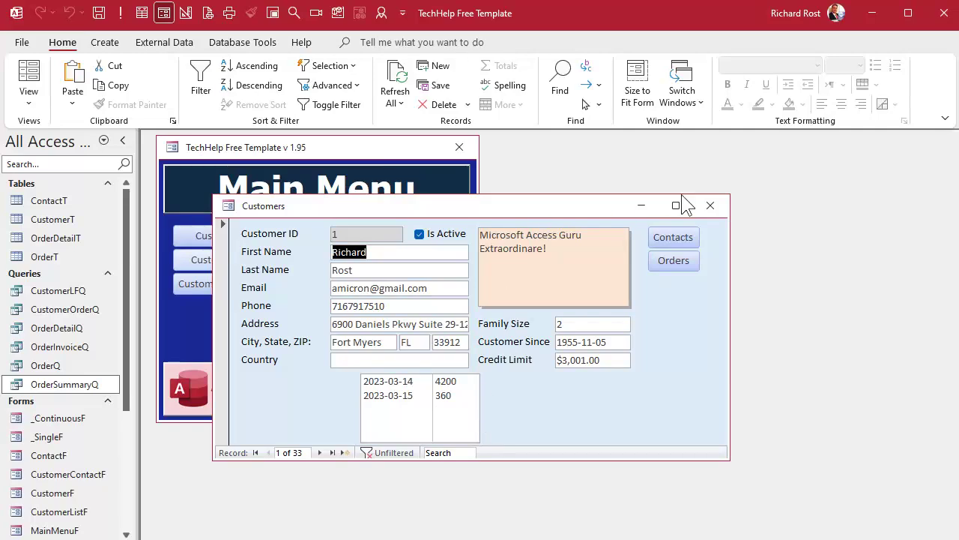
Step: Close the Customers form and check the object dependencies of OrderSummaryQ, listing the objects that depend on it
{"action": "left_click", "coordinate": [709, 204]}
{"action": "left_click", "coordinate": [254, 43]}
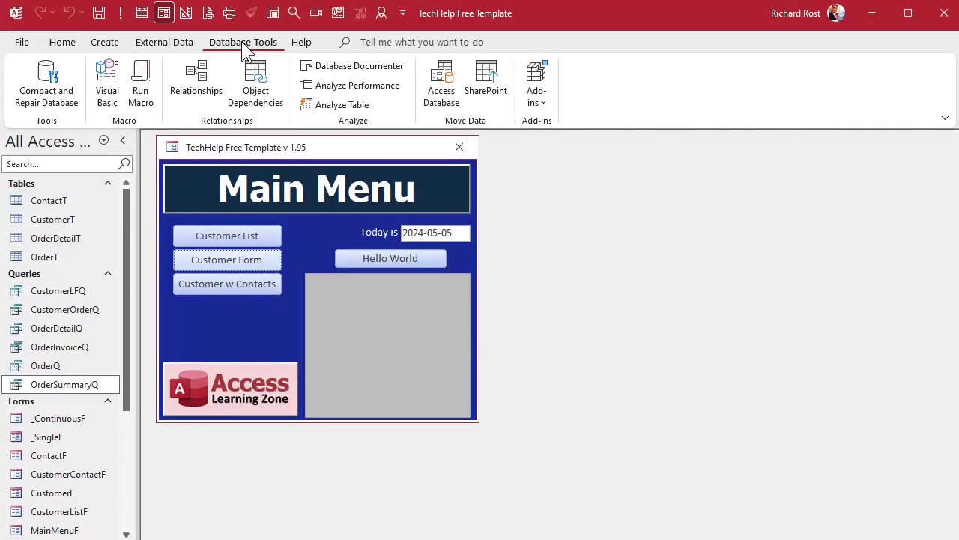
{"action": "left_click", "coordinate": [253, 88]}
{"action": "left_click", "coordinate": [83, 384]}
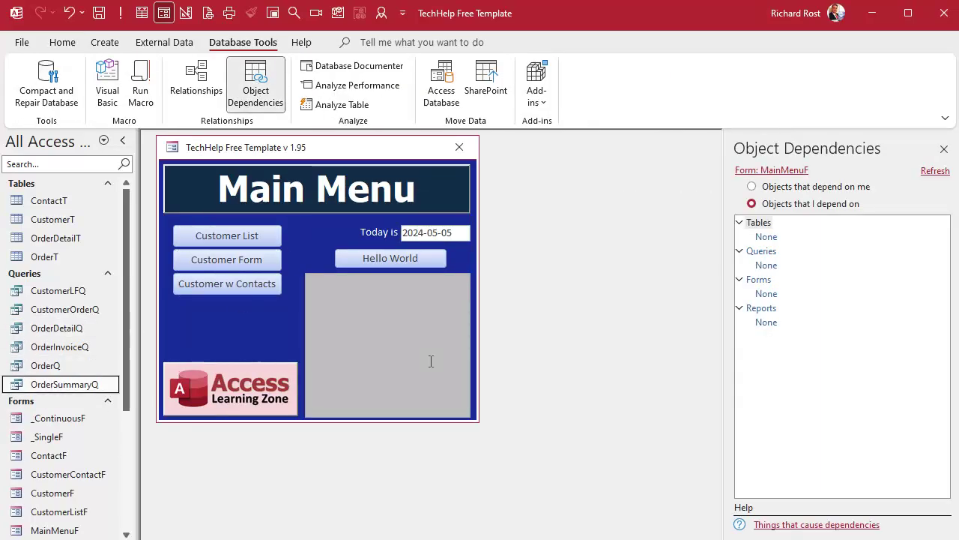
{"action": "left_click", "coordinate": [935, 172]}
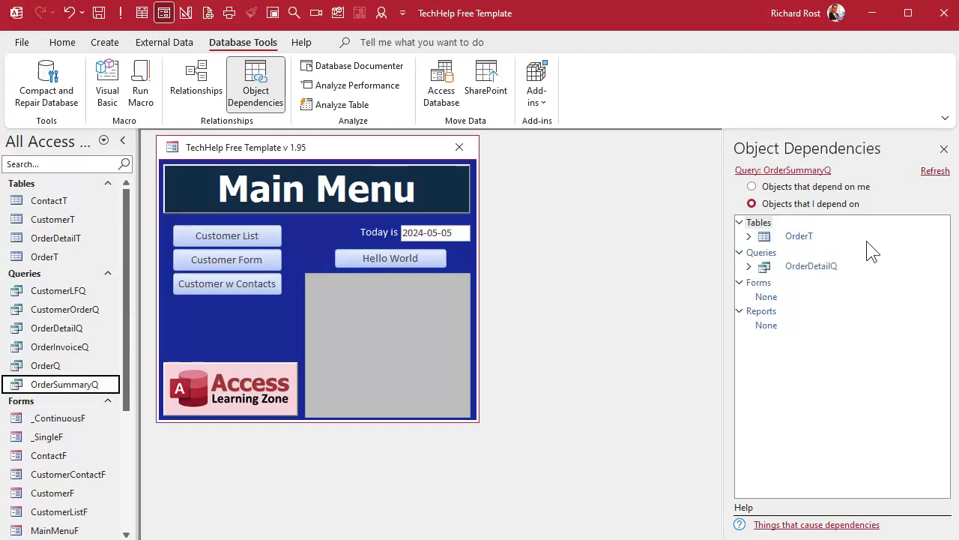
{"action": "left_click", "coordinate": [816, 187]}
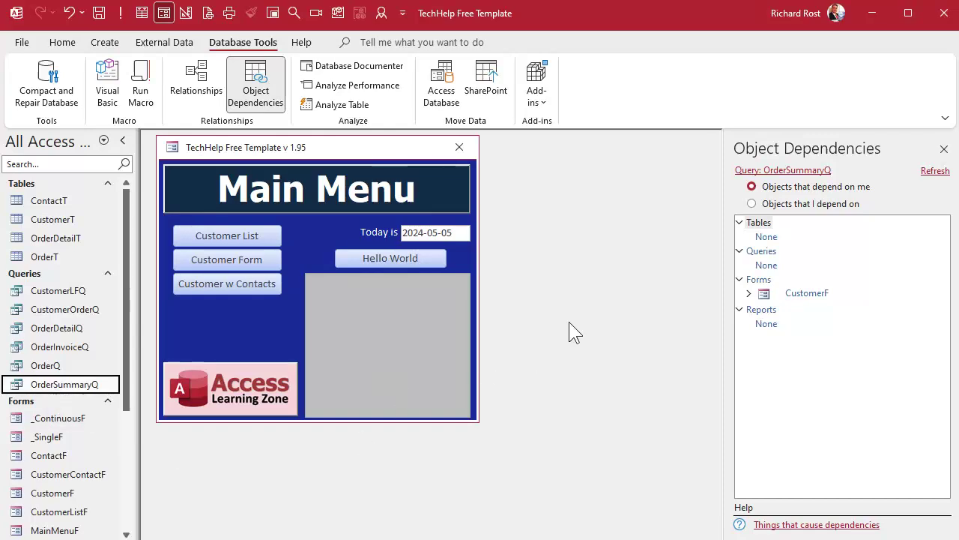
{"action": "left_click", "coordinate": [943, 148]}
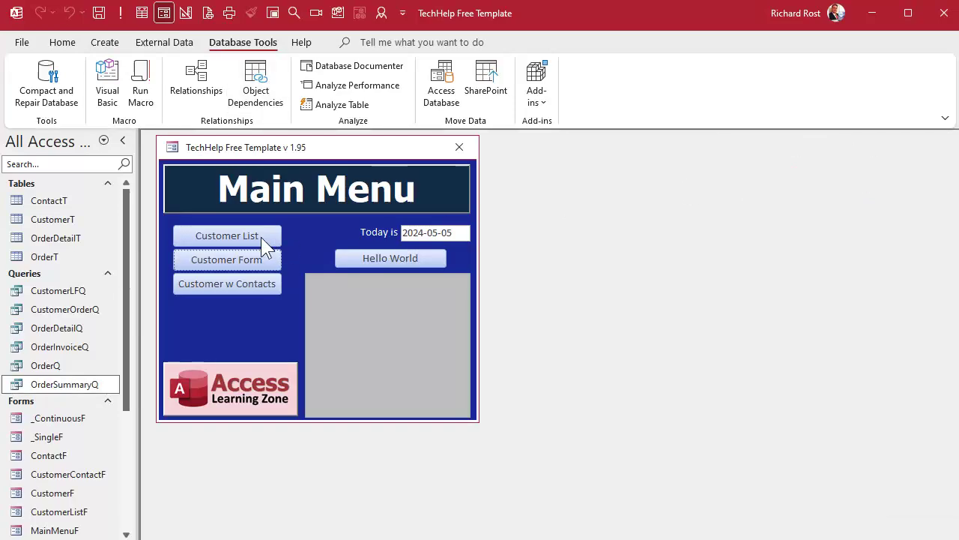
Step: Open the Customer Form in Design View, delete the order list box and shorten the Detail section to just below the Country field
{"action": "left_click", "coordinate": [240, 259]}
{"action": "right_click", "coordinate": [516, 414]}
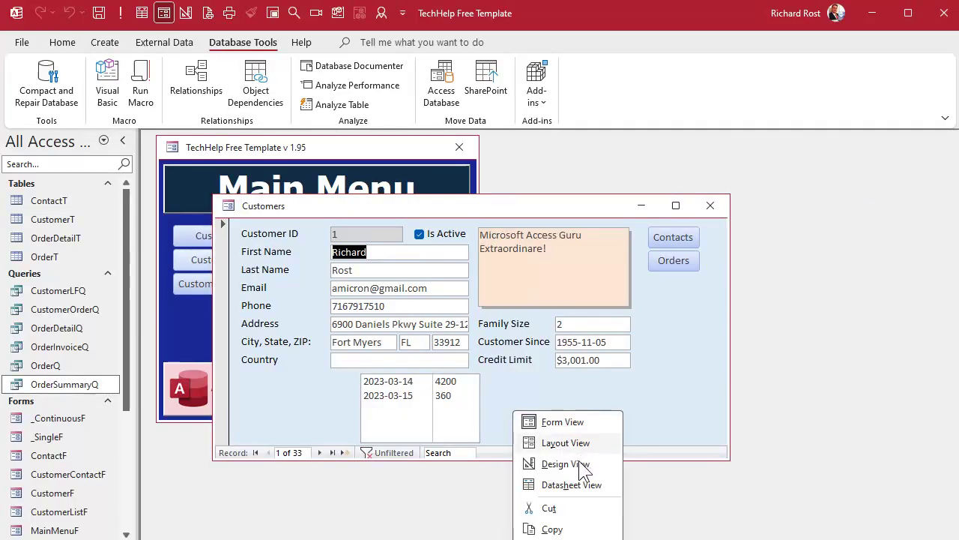
{"action": "left_click", "coordinate": [566, 464]}
{"action": "left_click", "coordinate": [450, 416]}
{"action": "key", "text": "Delete"}
{"action": "scroll", "coordinate": [504, 364], "scroll_direction": "down", "scroll_amount": 2}
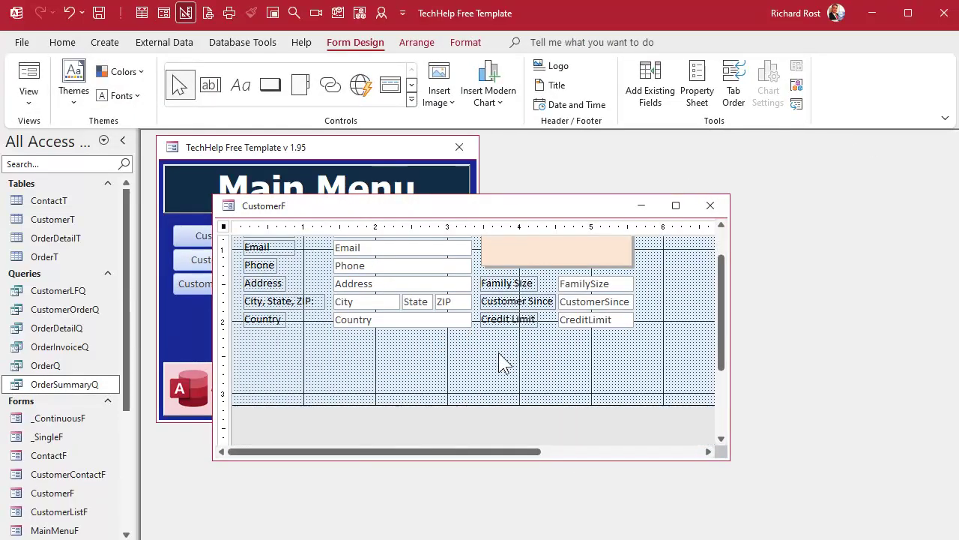
{"action": "left_click_drag", "start_coordinate": [495, 405], "coordinate": [505, 336]}
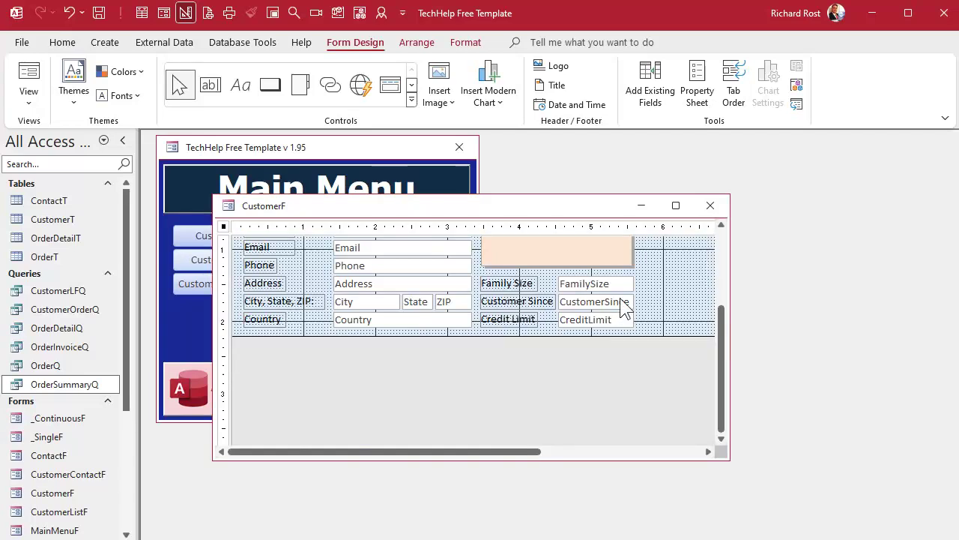
Step: Relabel Family Size as Order Total, set its text box's Control Source to =DSum("OrderTotal","OrderSummaryQ","CustomerID=" & CustomerID), and close CustomerF
{"action": "double_click", "coordinate": [534, 285]}
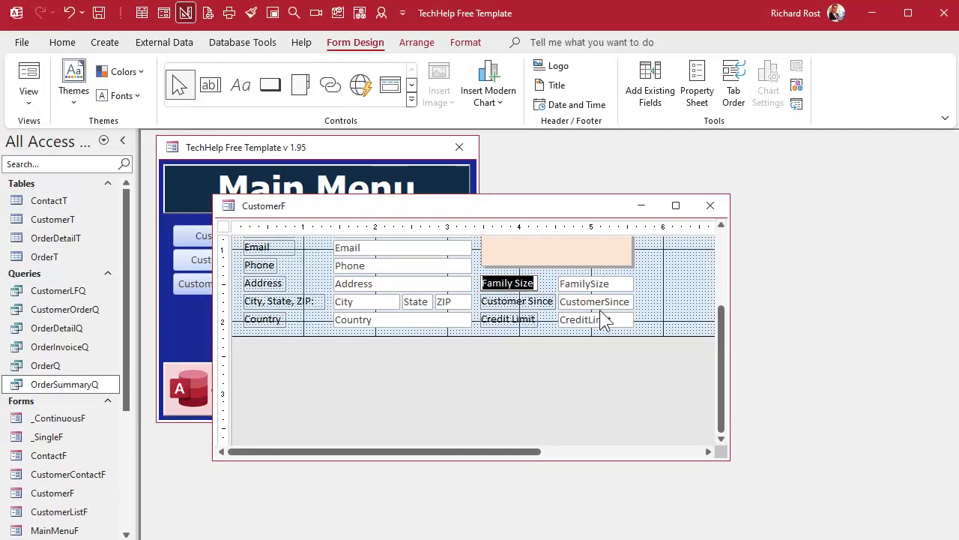
{"action": "type", "text": "Order Total"}
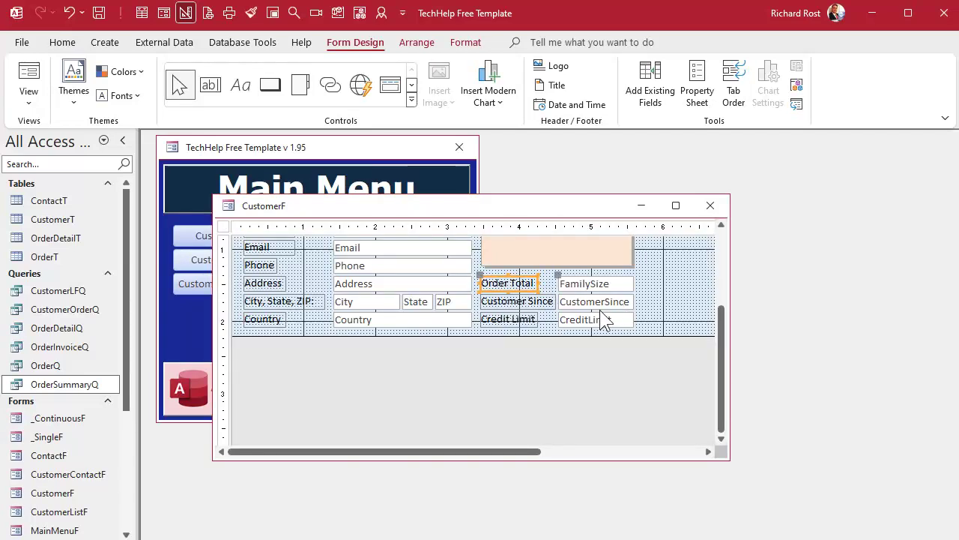
{"action": "left_click", "coordinate": [604, 285]}
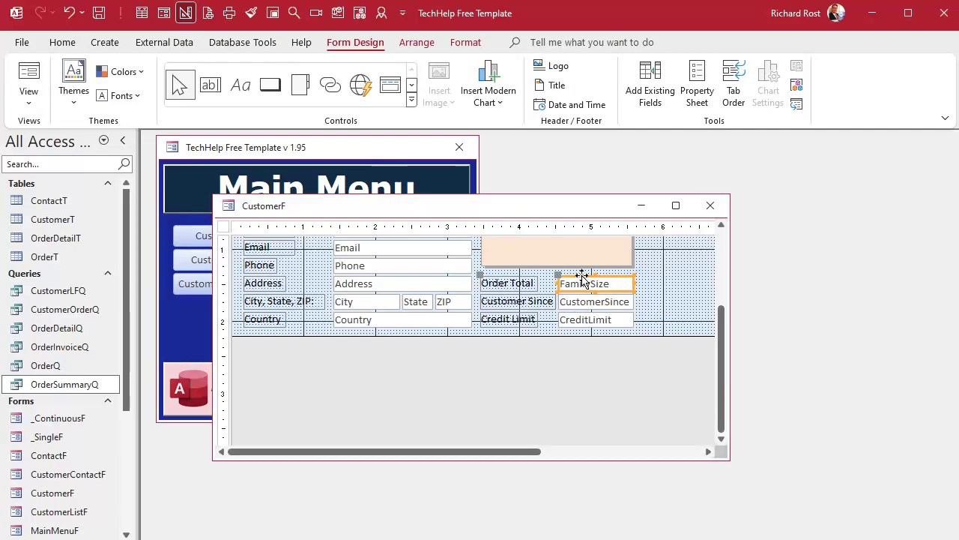
{"action": "double_click", "coordinate": [582, 276]}
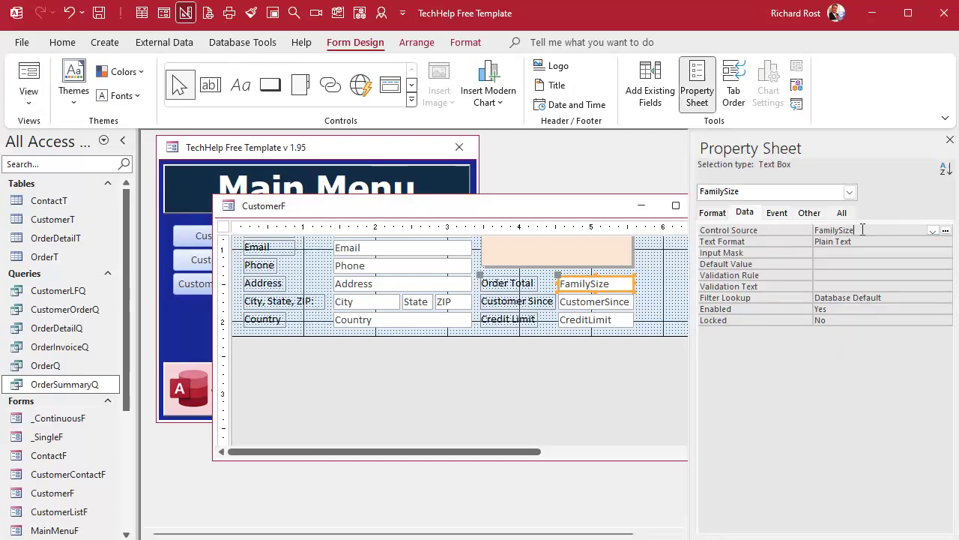
{"action": "left_click", "coordinate": [787, 230]}
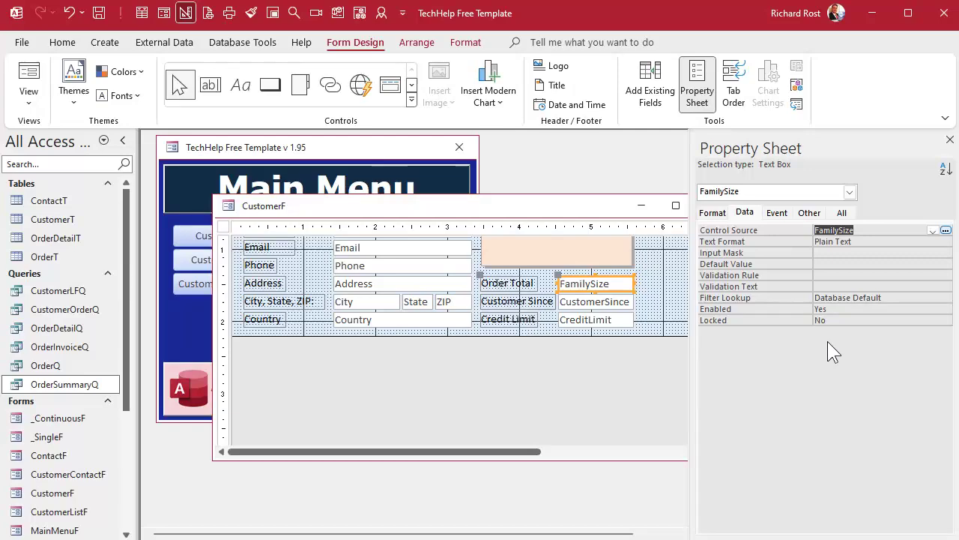
{"action": "key", "text": "Delete"}
{"action": "key", "text": "shift+F2"}
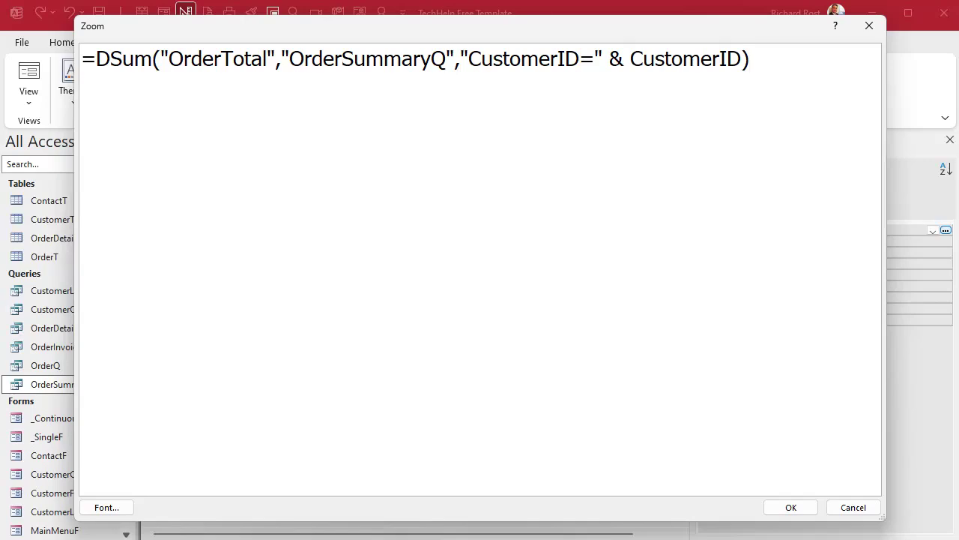
{"action": "left_click", "coordinate": [775, 514]}
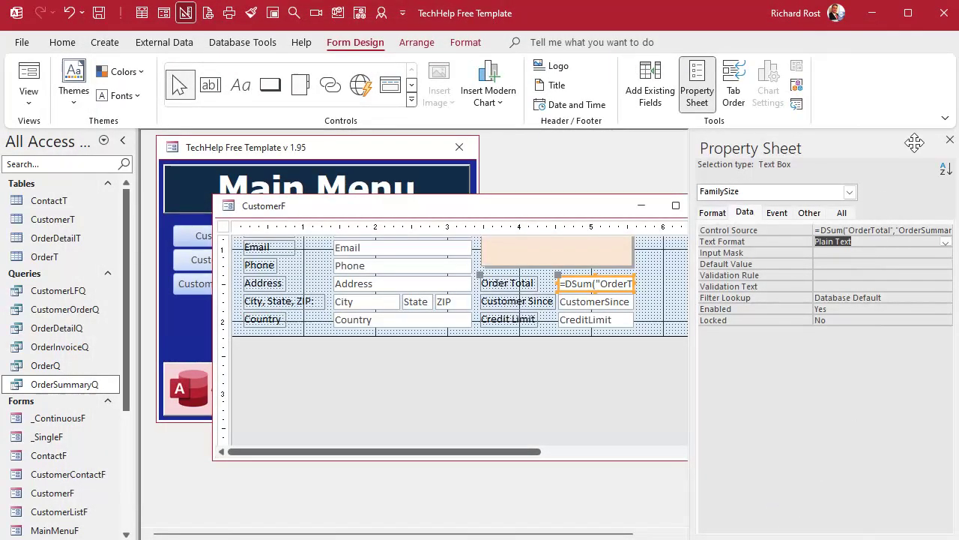
{"action": "left_click", "coordinate": [949, 140]}
{"action": "left_click", "coordinate": [709, 206]}
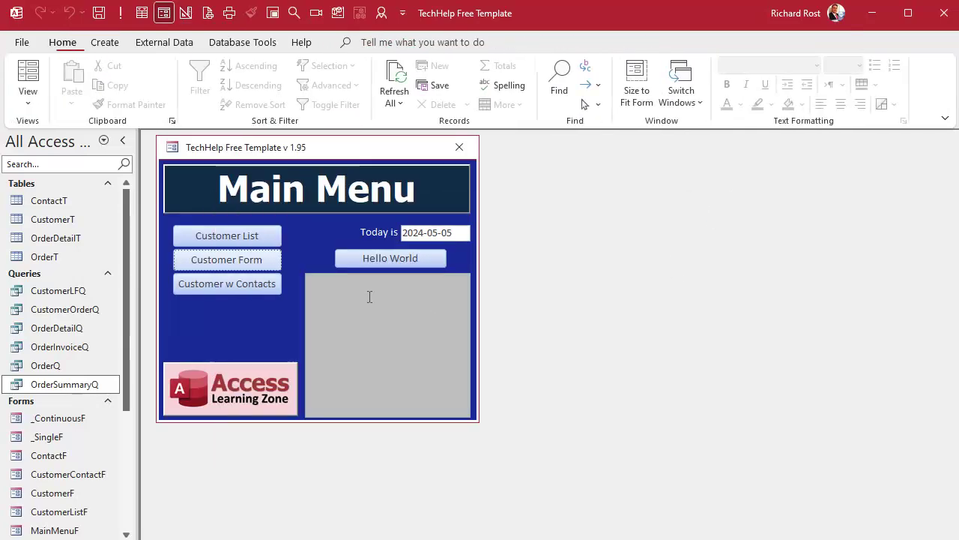
Step: Reopen the Customer Form and compare its Order Total with the customer's individual orders
{"action": "left_click", "coordinate": [247, 261]}
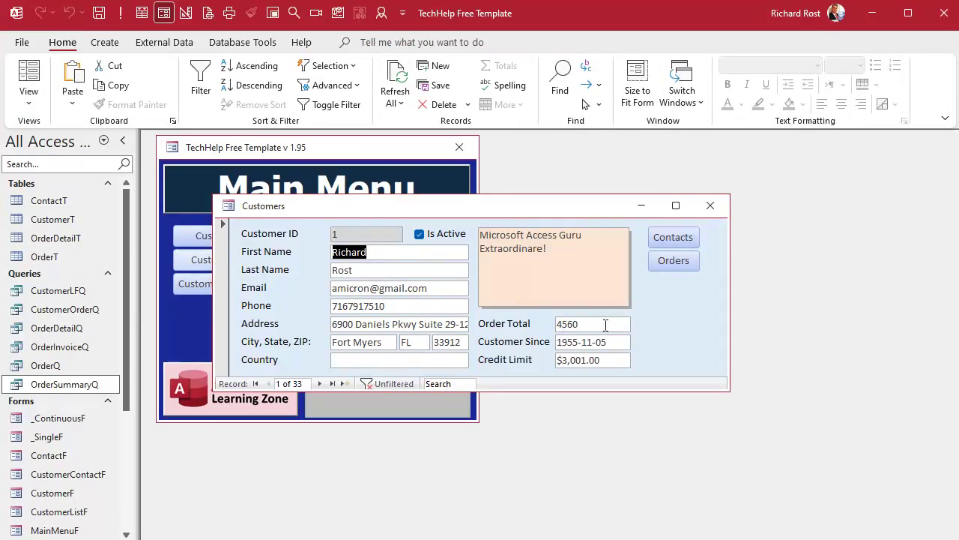
{"action": "left_click", "coordinate": [659, 260]}
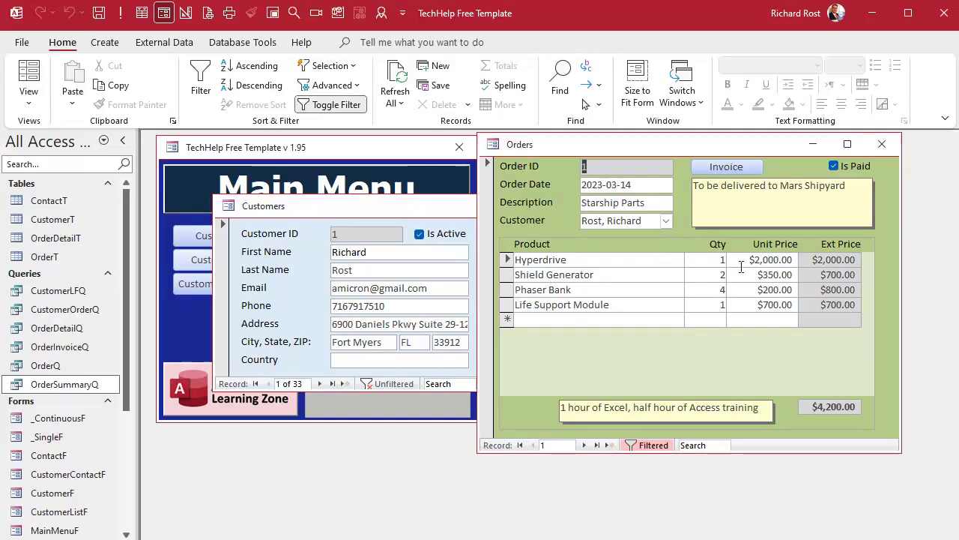
{"action": "left_click", "coordinate": [584, 445]}
{"action": "left_click", "coordinate": [584, 445]}
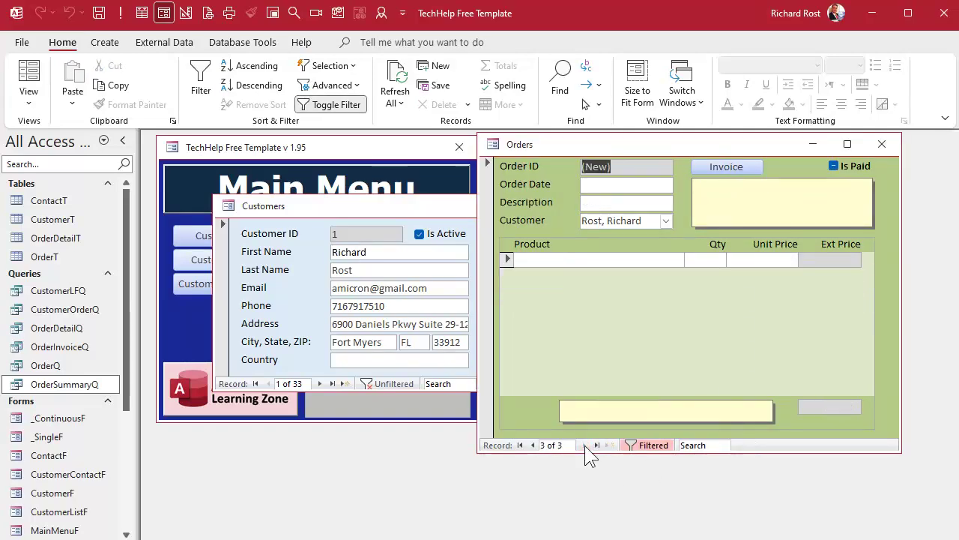
{"action": "left_click", "coordinate": [889, 141]}
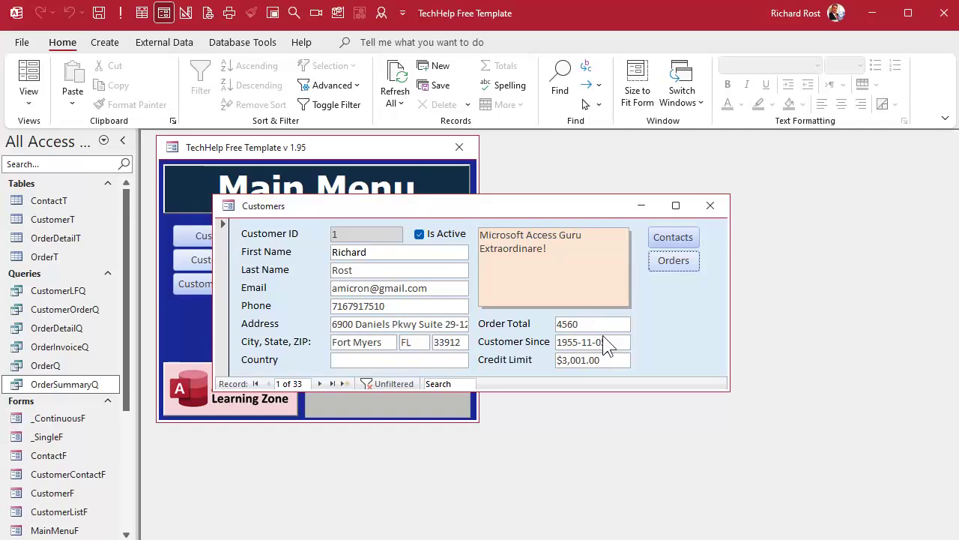
Step: Close the Customers form and refresh the object dependencies for OrderSummaryQ to check whether the DSum reference is found
{"action": "left_click", "coordinate": [709, 206]}
{"action": "left_click", "coordinate": [252, 43]}
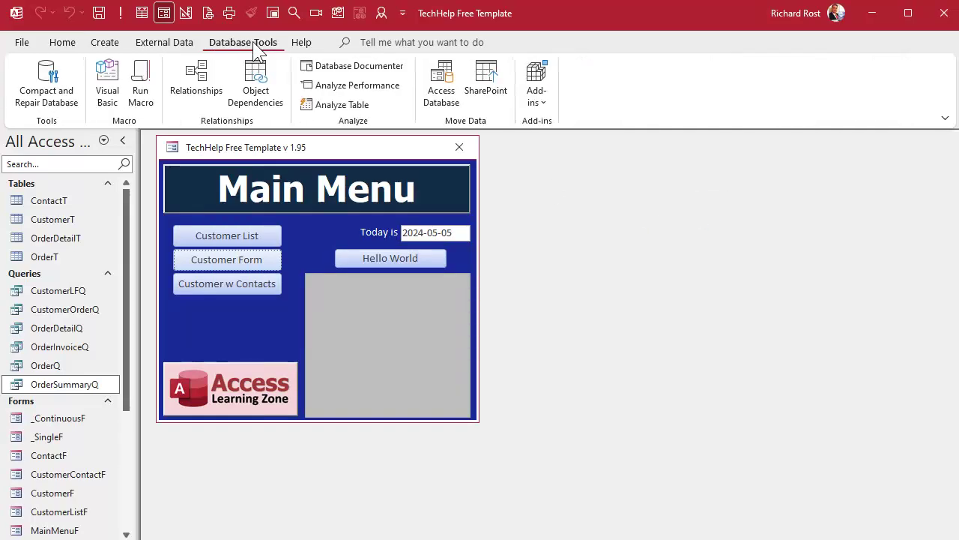
{"action": "left_click", "coordinate": [253, 85]}
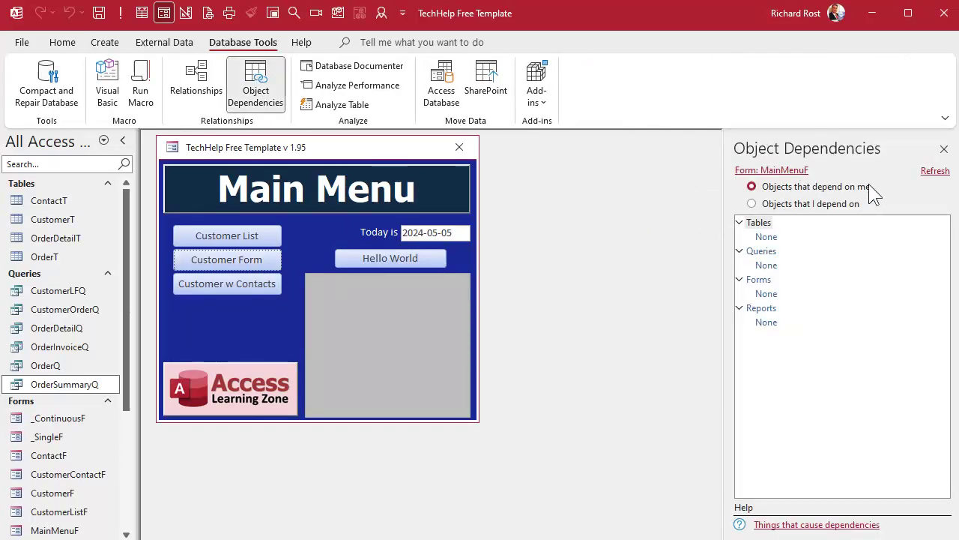
{"action": "left_click", "coordinate": [86, 385]}
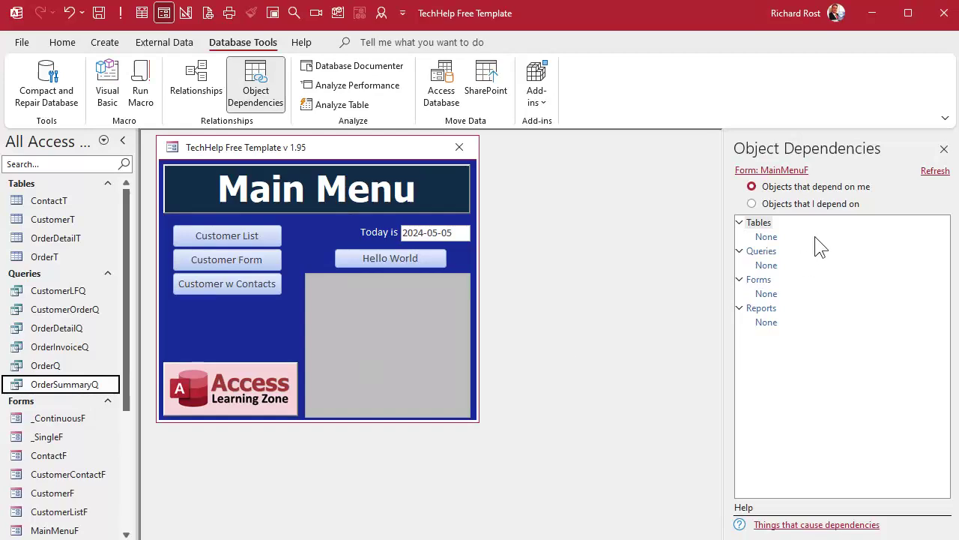
{"action": "left_click", "coordinate": [936, 171]}
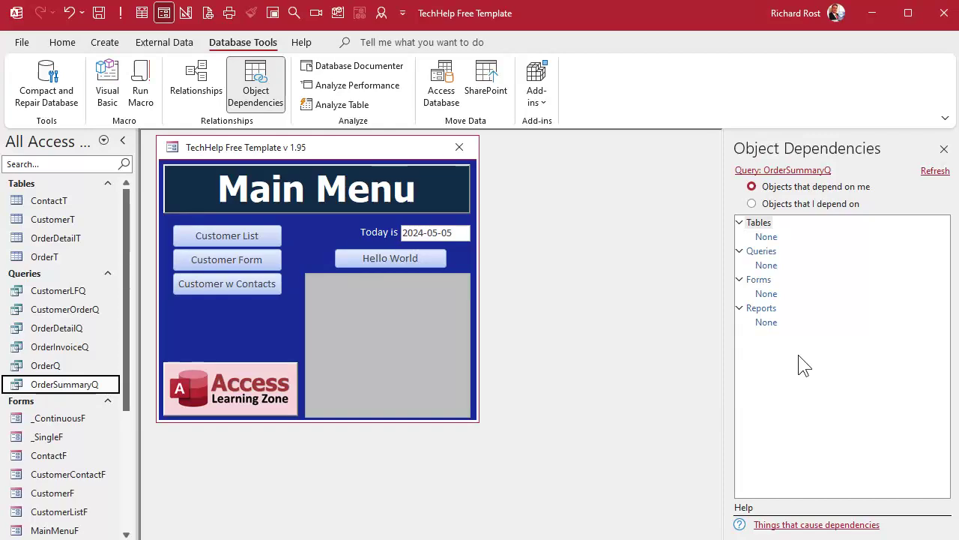
Step: Open CustomerF in Design View and review the "OrderSummaryQ" argument in the Order Total box's Control Source in the Zoom window
{"action": "left_click", "coordinate": [209, 261]}
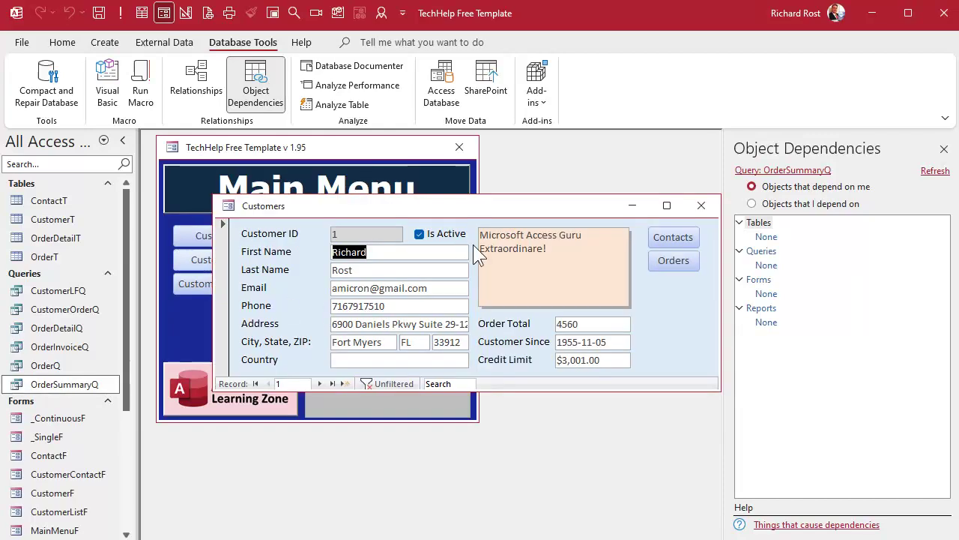
{"action": "right_click", "coordinate": [530, 200]}
{"action": "left_click", "coordinate": [574, 317]}
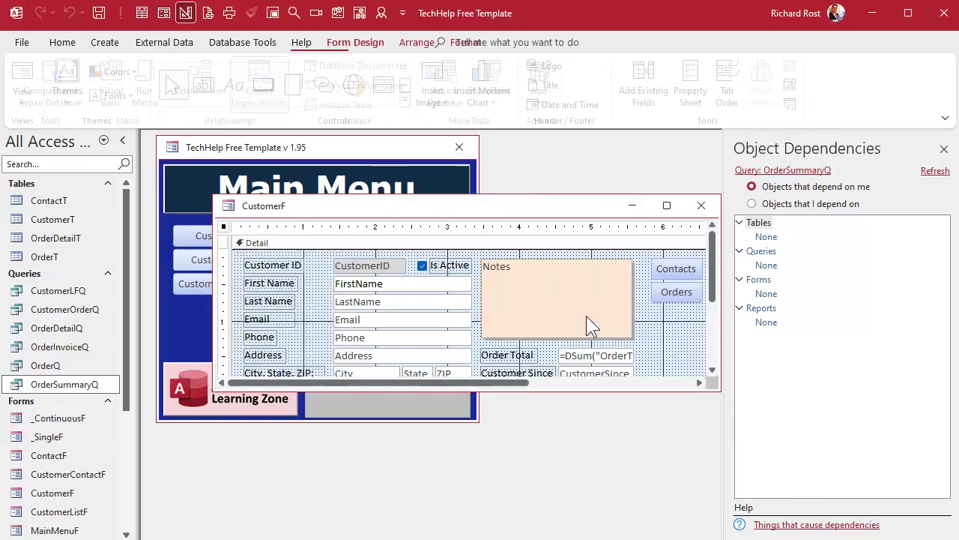
{"action": "left_click", "coordinate": [634, 231]}
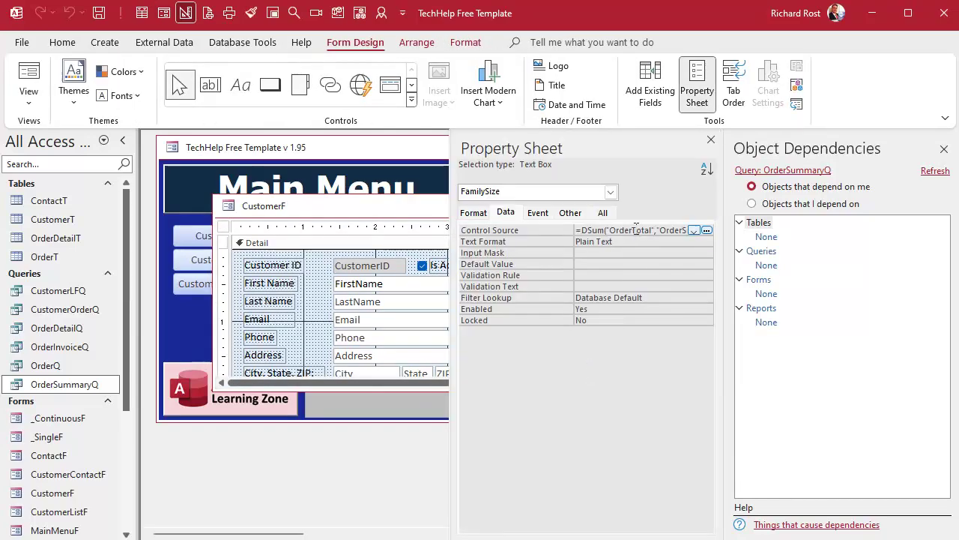
{"action": "key", "text": "shift+F2"}
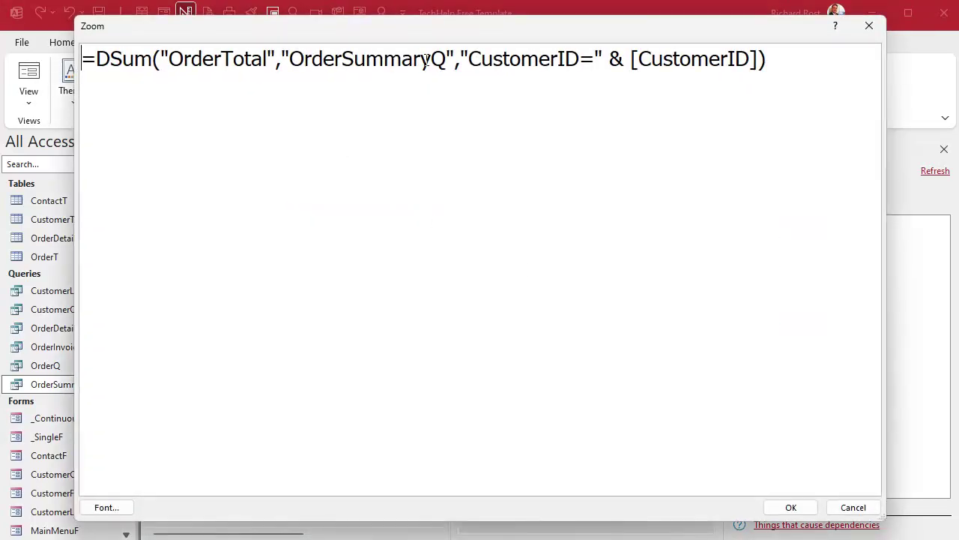
{"action": "left_click_drag", "start_coordinate": [454, 58], "coordinate": [281, 59]}
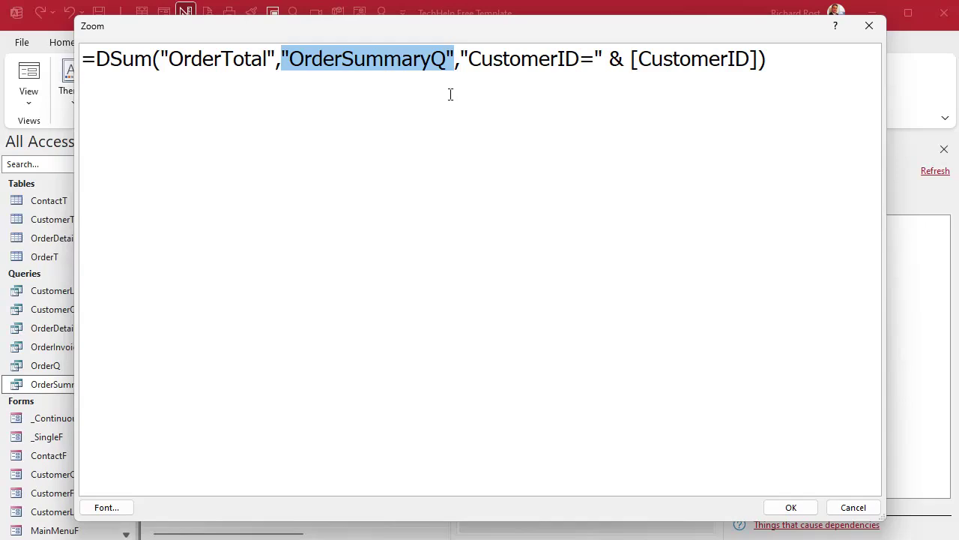
{"action": "left_click", "coordinate": [853, 508]}
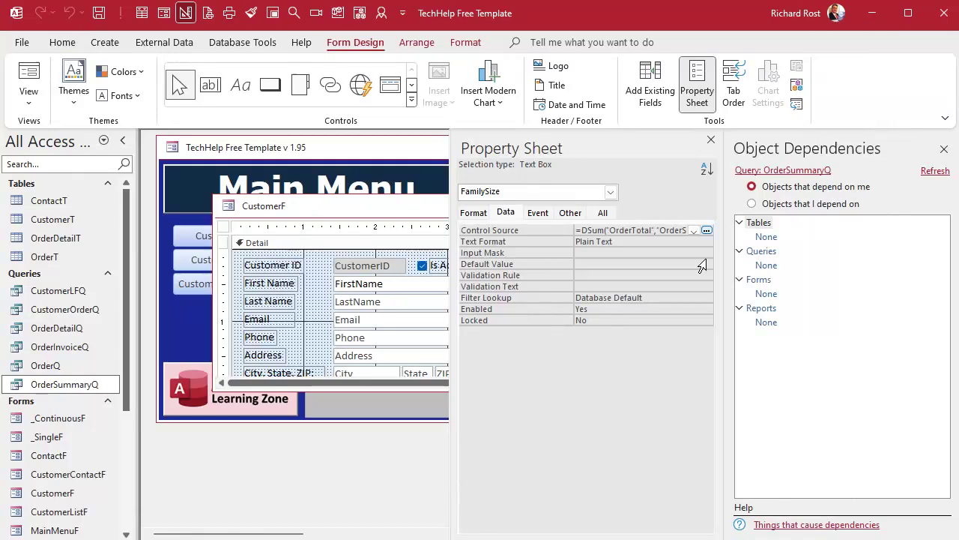
Step: Close the property sheet, the Object Dependencies list and CustomerF, and select the OrderSummaryQ query
{"action": "left_click", "coordinate": [711, 140]}
{"action": "left_click", "coordinate": [943, 148]}
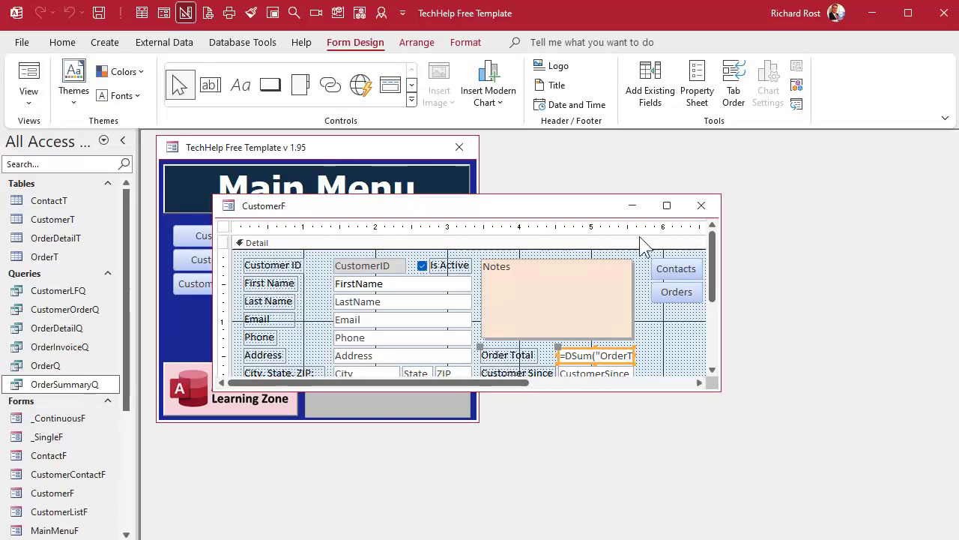
{"action": "left_click", "coordinate": [700, 205]}
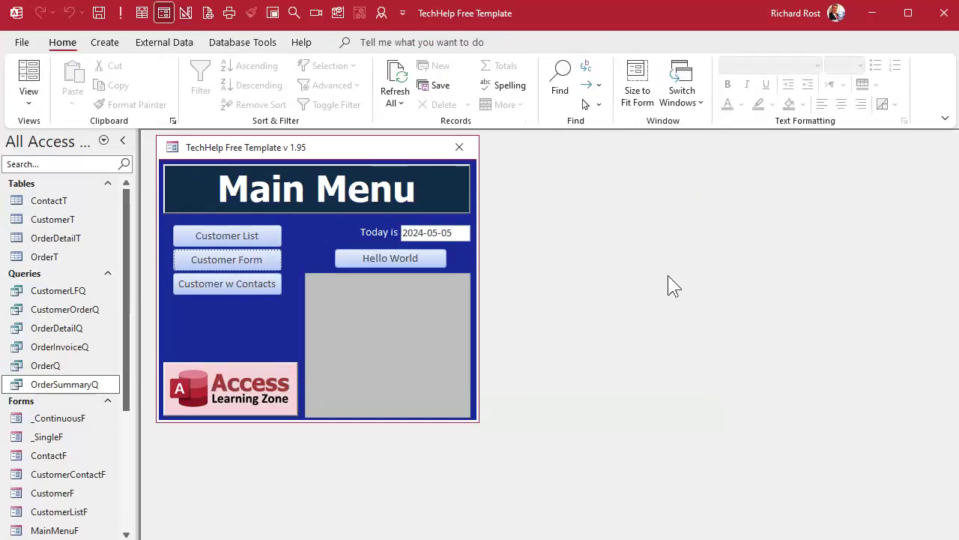
{"action": "left_click", "coordinate": [70, 384]}
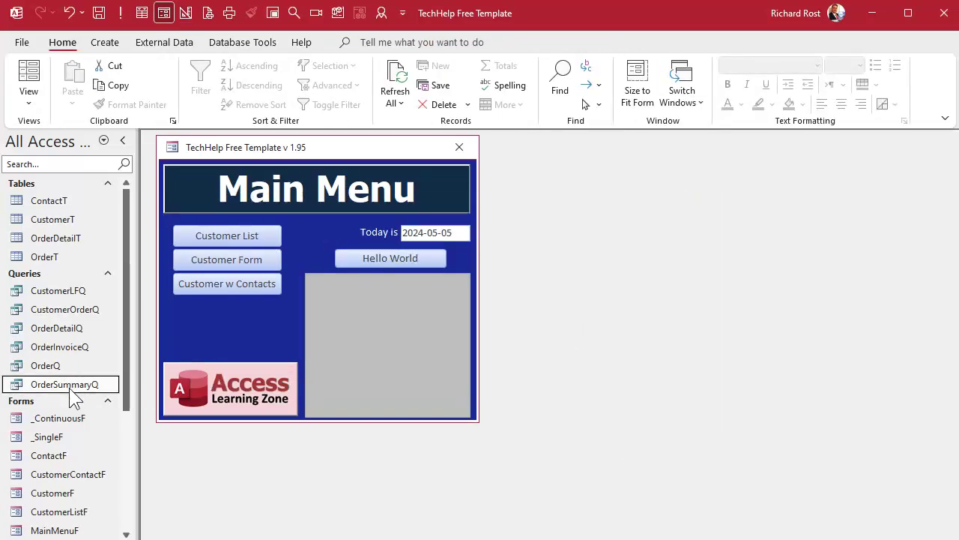